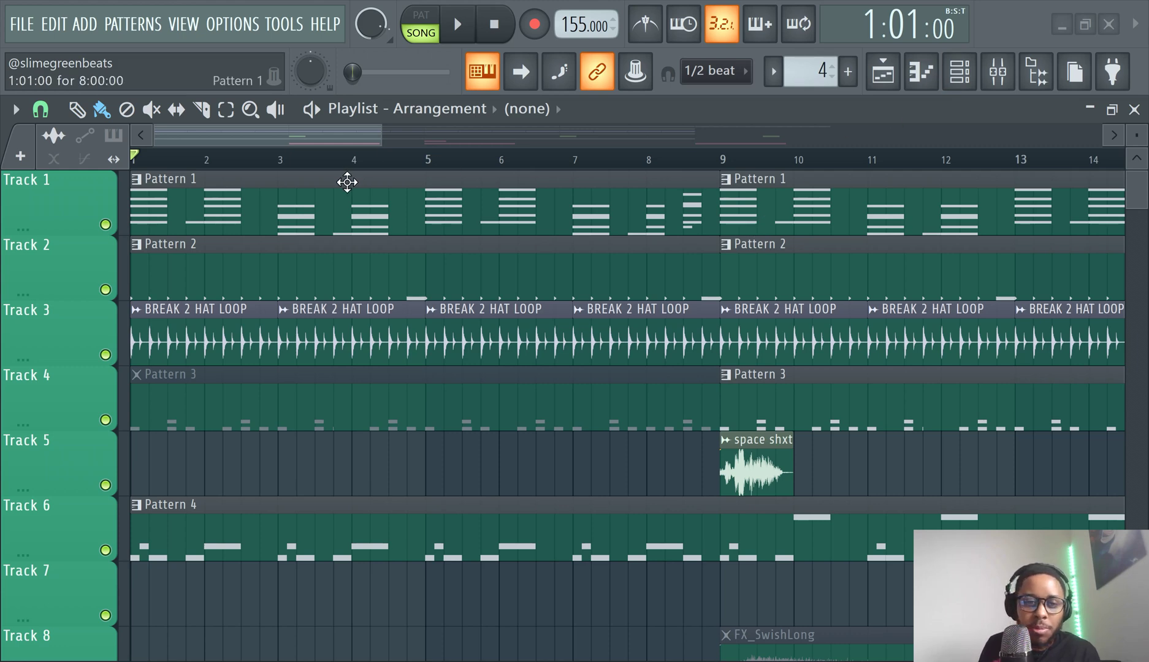
# Zoom the playlist out so all eight tracks show through bar 39, then scroll down and back up
pyautogui.moveTo(390, 141); pyautogui.dragTo(544, 418)
pyautogui.scroll(-3, 542, 414)
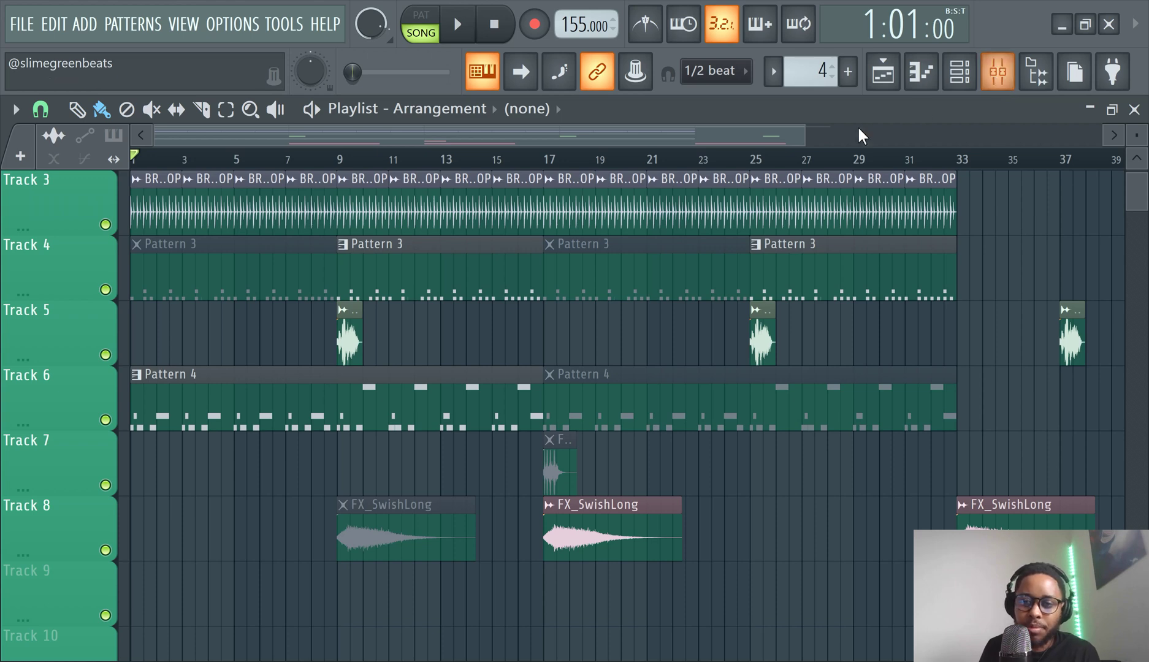
pyautogui.scroll(2, 742, 209)
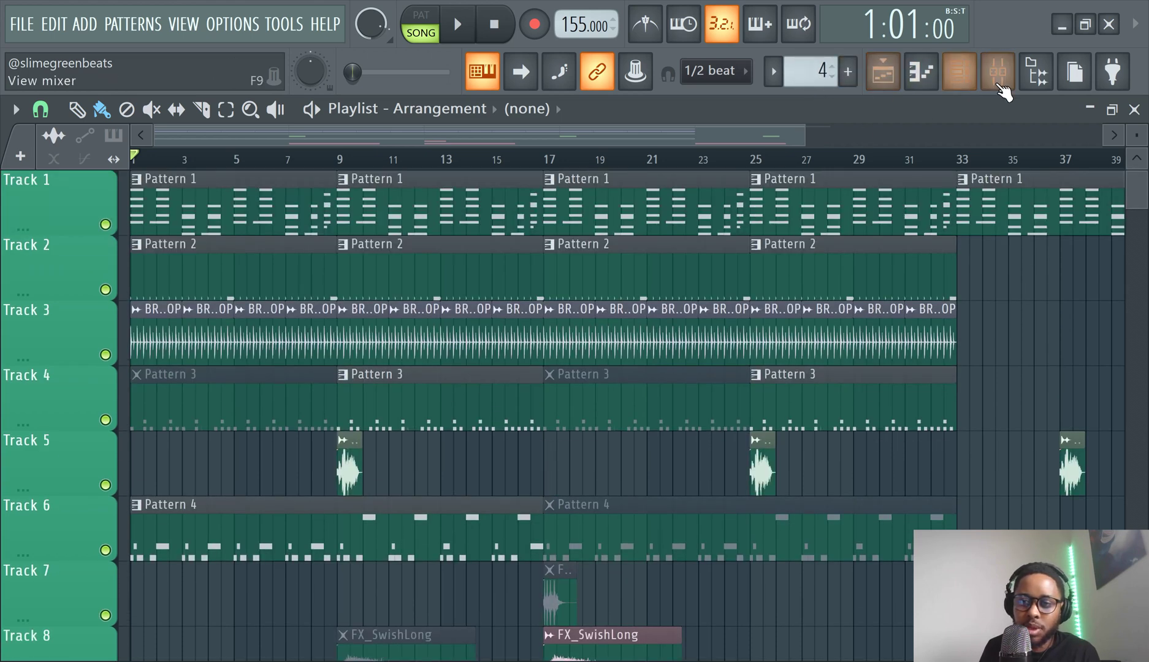
# Show the mixer's Master track and open the plugin list for its empty FX slot 10
pyautogui.click(1000, 76)
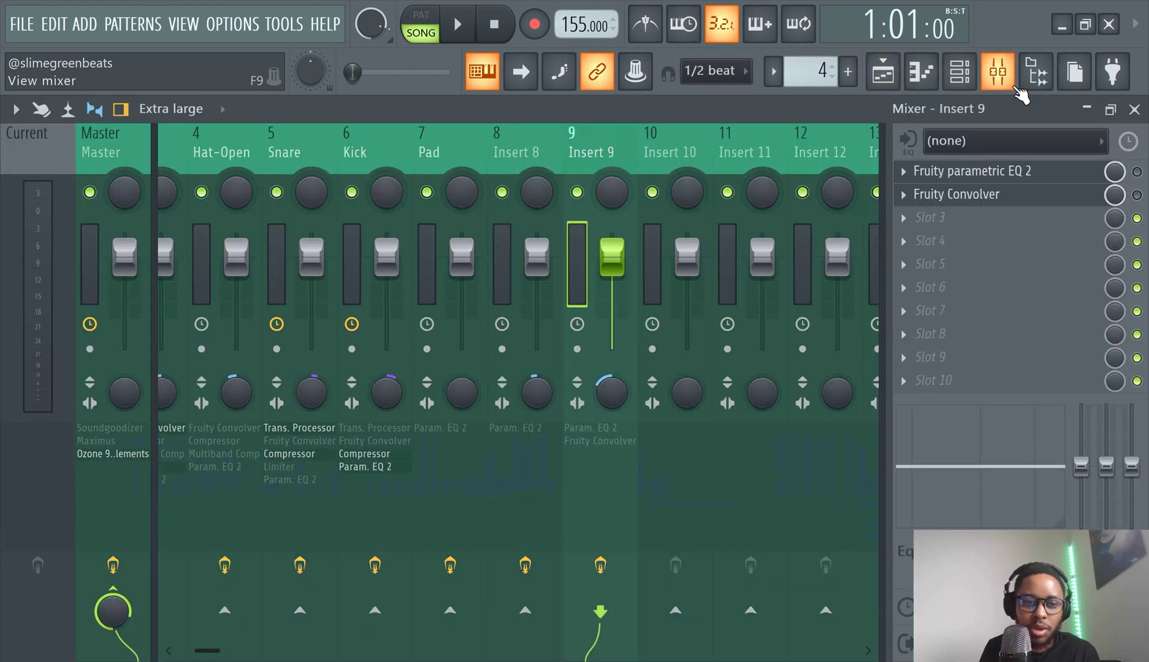
pyautogui.click(89, 281)
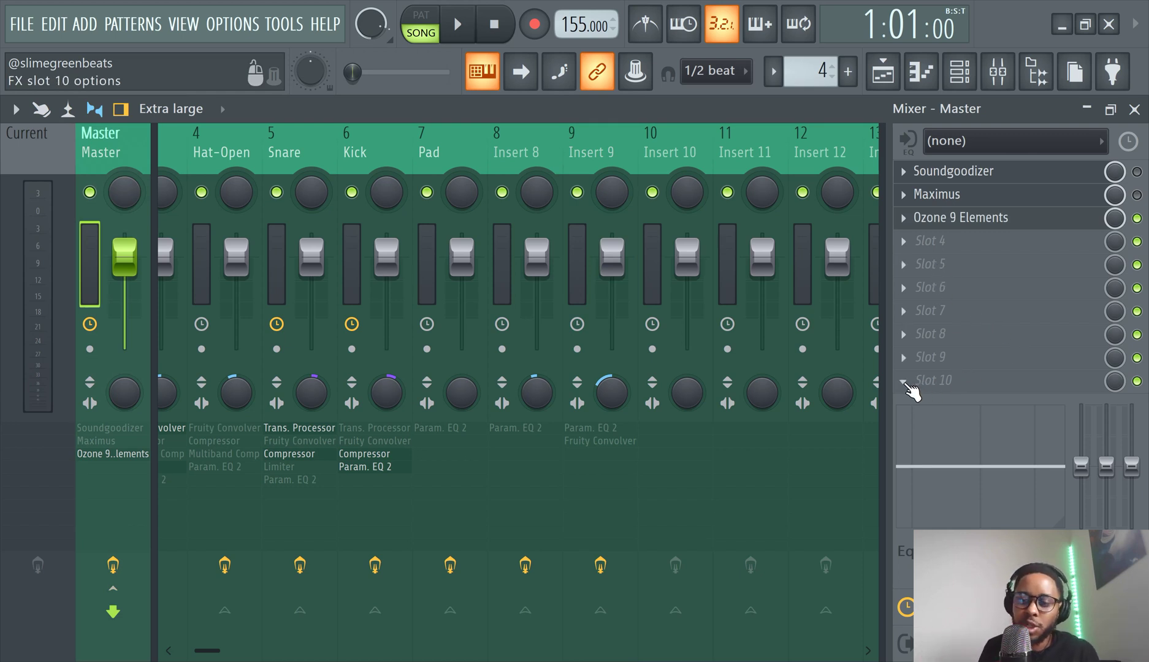
pyautogui.click(906, 383)
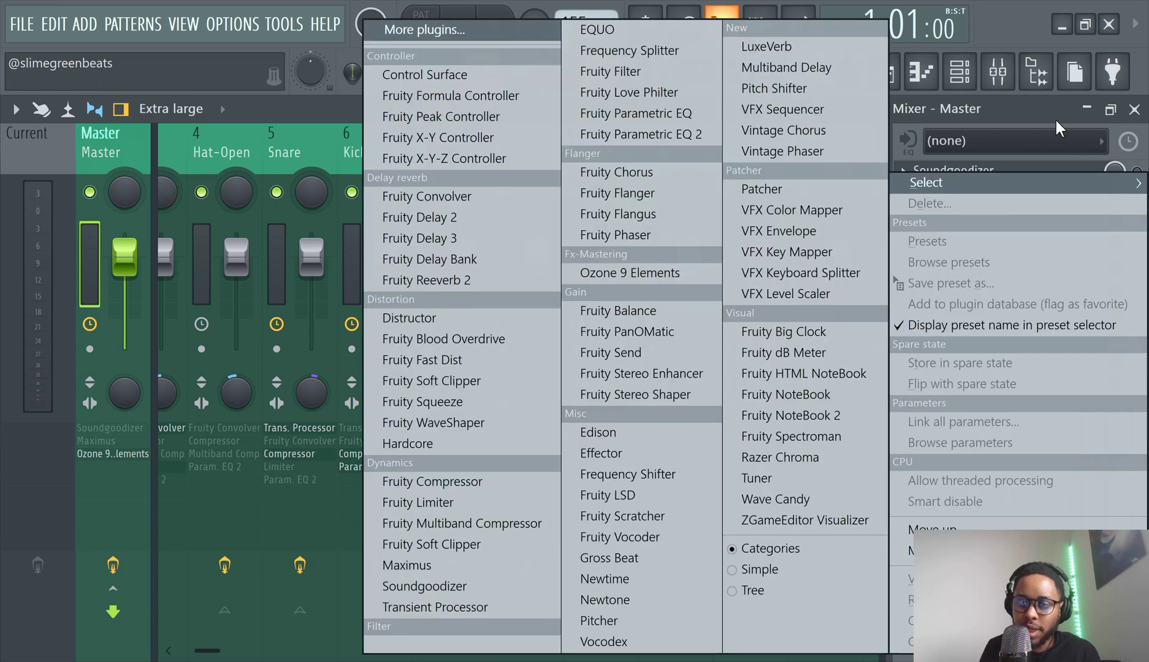
pyautogui.click(1056, 121)
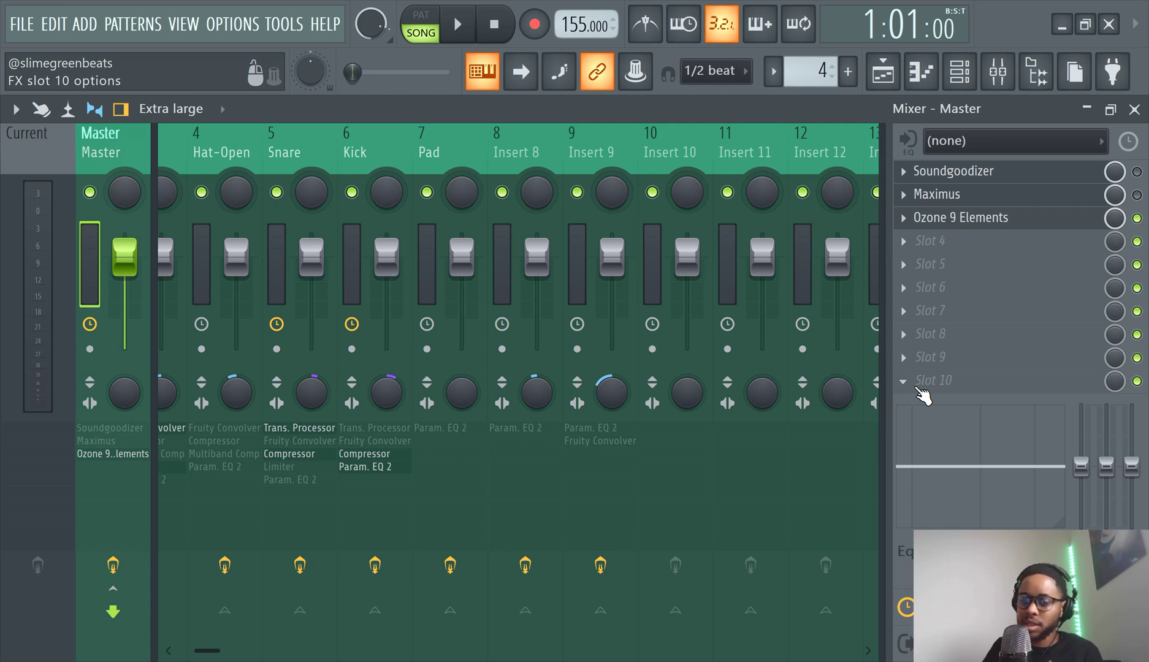
pyautogui.click(908, 385)
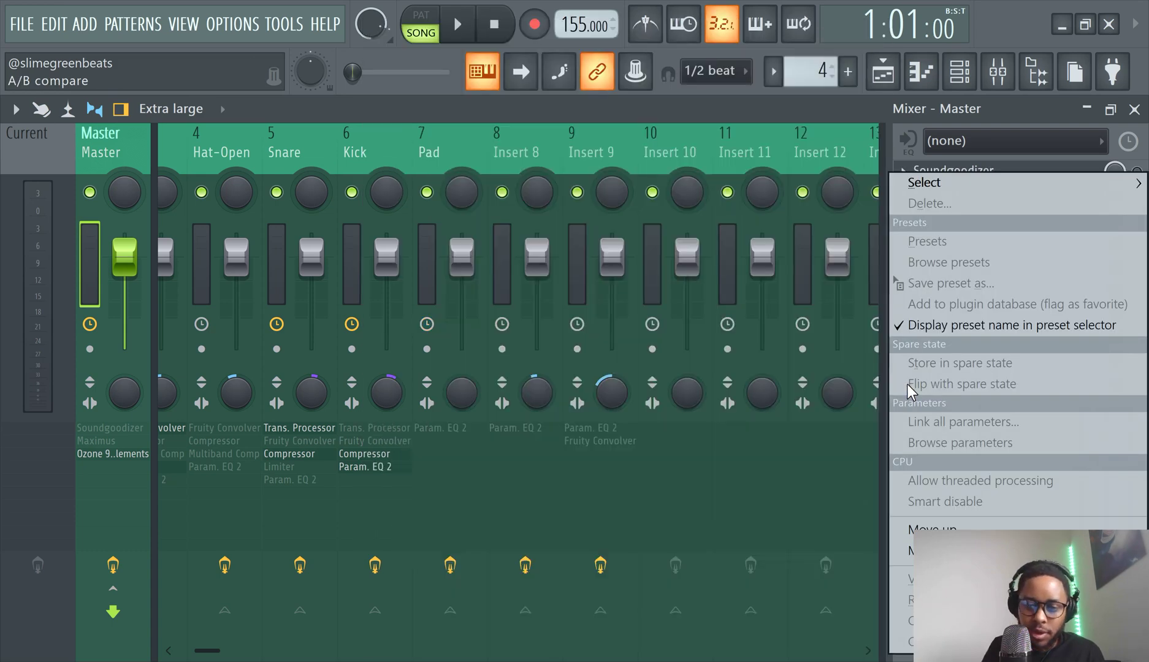
pyautogui.moveTo(952, 182)
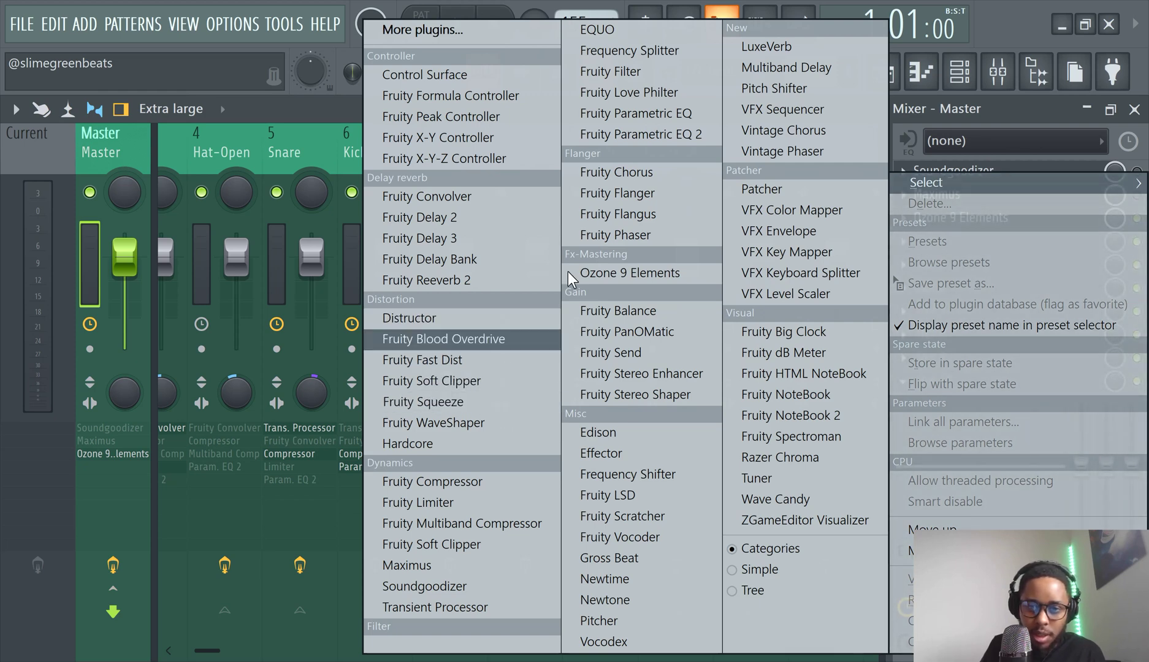
# Load Fruity Parametric EQ 2 into slot 10 and make band 7 a low pass with a lowered cutoff
pyautogui.click(621, 136)
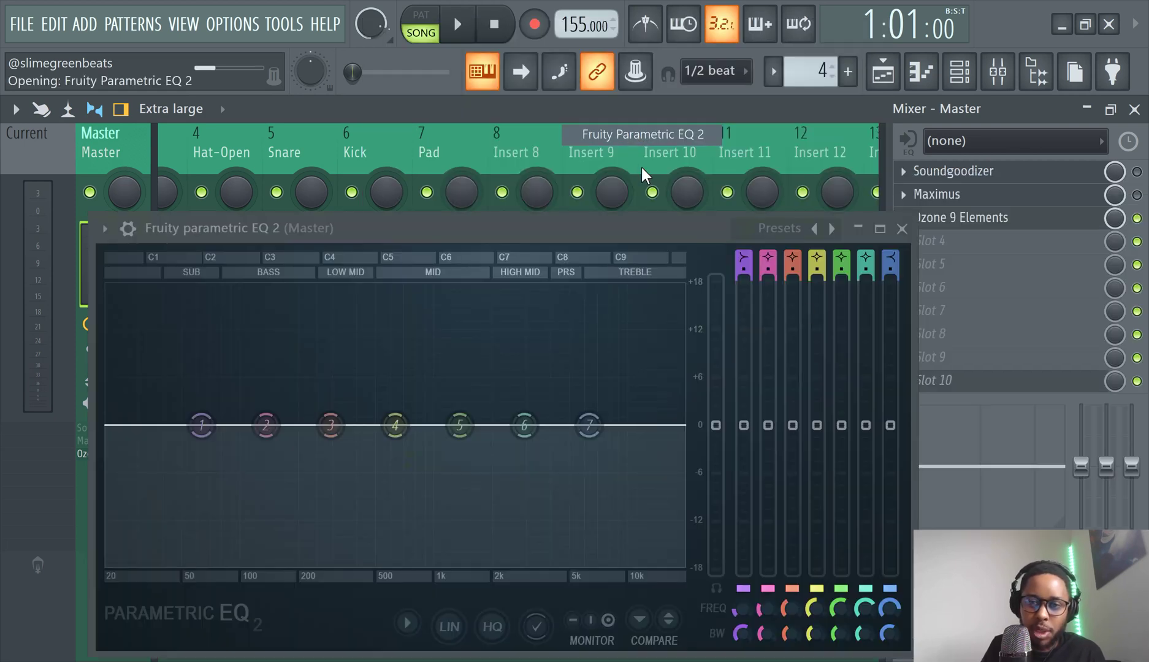
pyautogui.moveTo(567, 243); pyautogui.dragTo(582, 190)
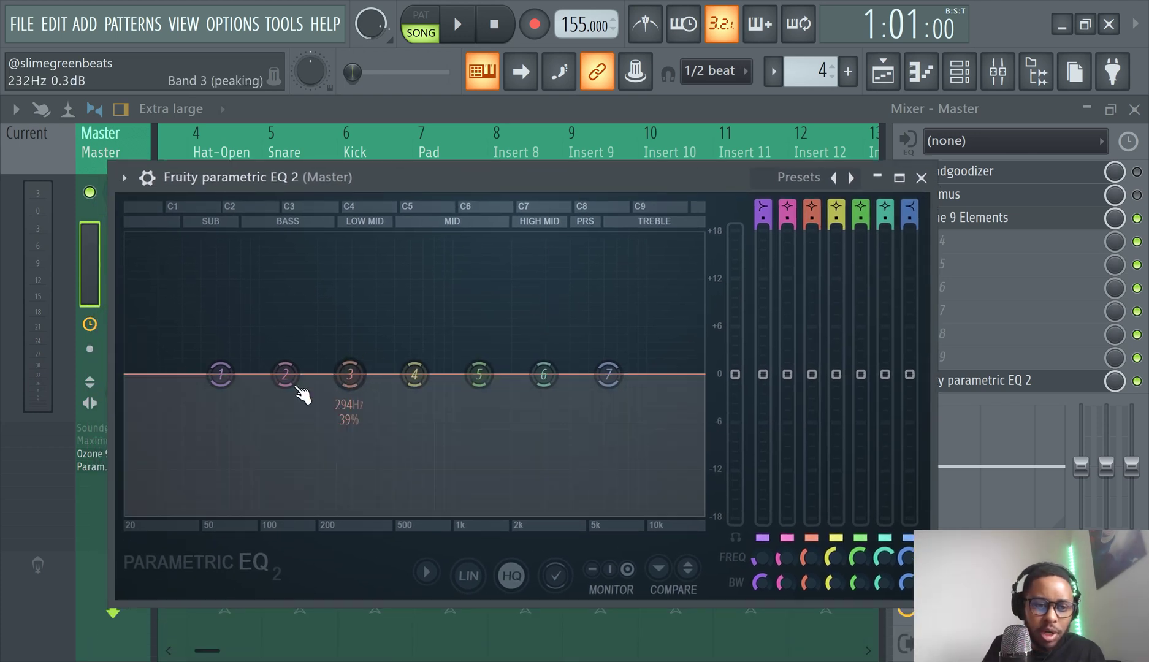
pyautogui.rightClick(608, 375)
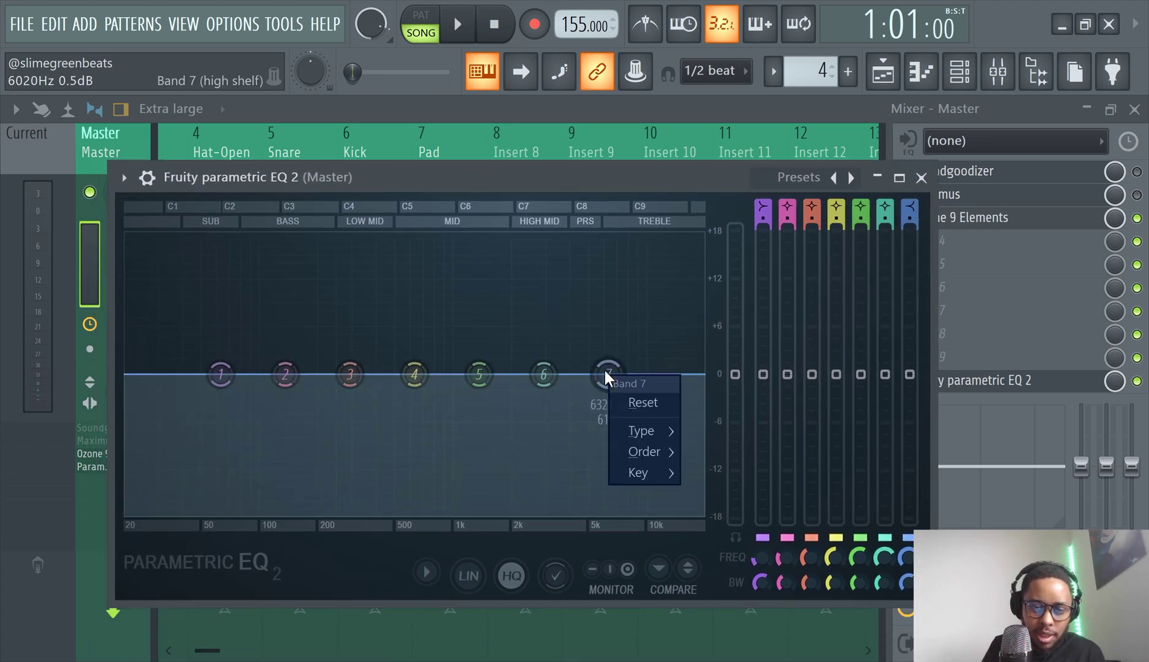
pyautogui.moveTo(635, 453)
pyautogui.moveTo(650, 433)
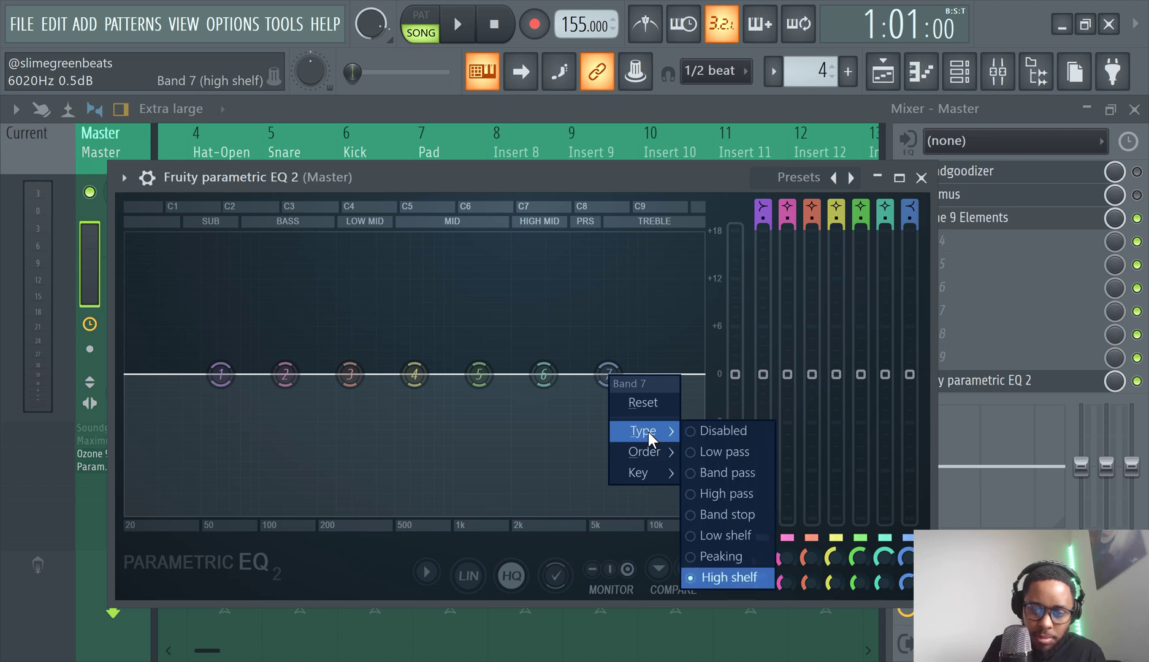
pyautogui.click(726, 453)
pyautogui.moveTo(609, 377)
pyautogui.mouseDown()
pyautogui.moveTo(377, 374)
pyautogui.moveTo(621, 379)
pyautogui.mouseUp()
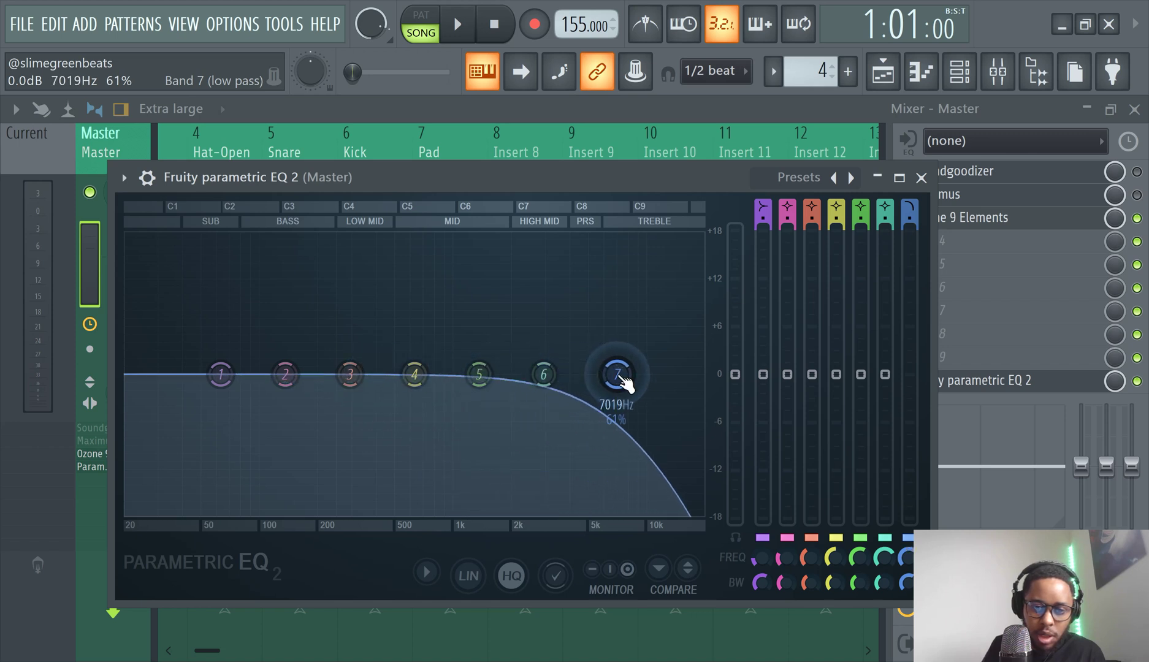
# Switch EQ bands 2, 3 and 4 to low-pass filters as well
pyautogui.rightClick(285, 374)
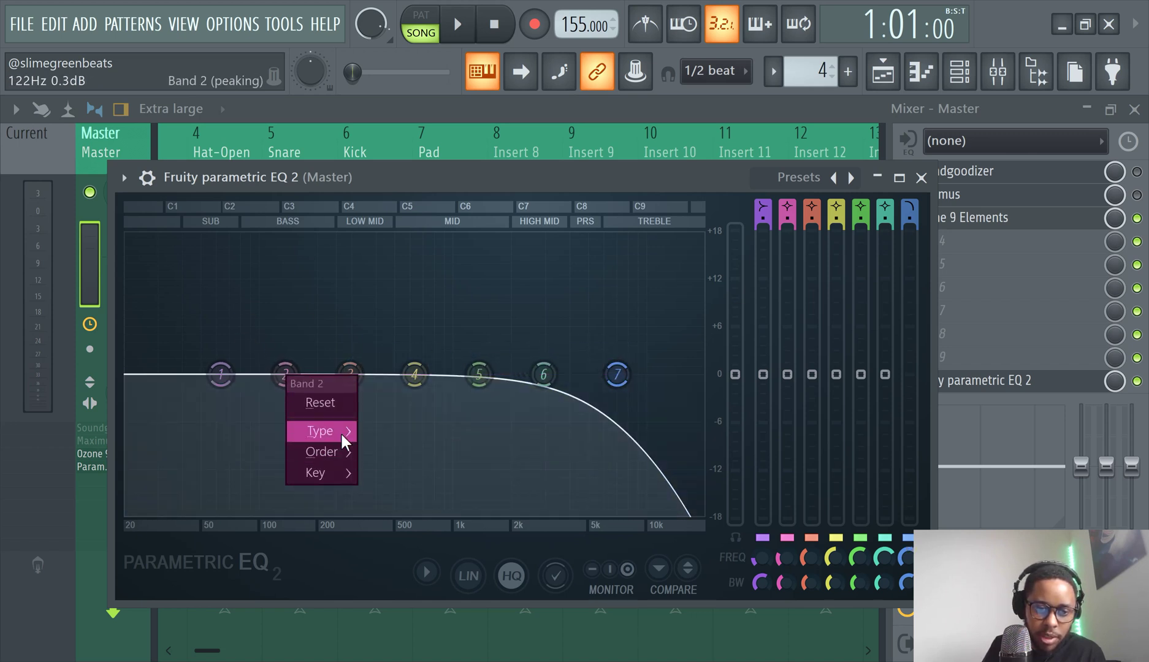
pyautogui.moveTo(344, 440)
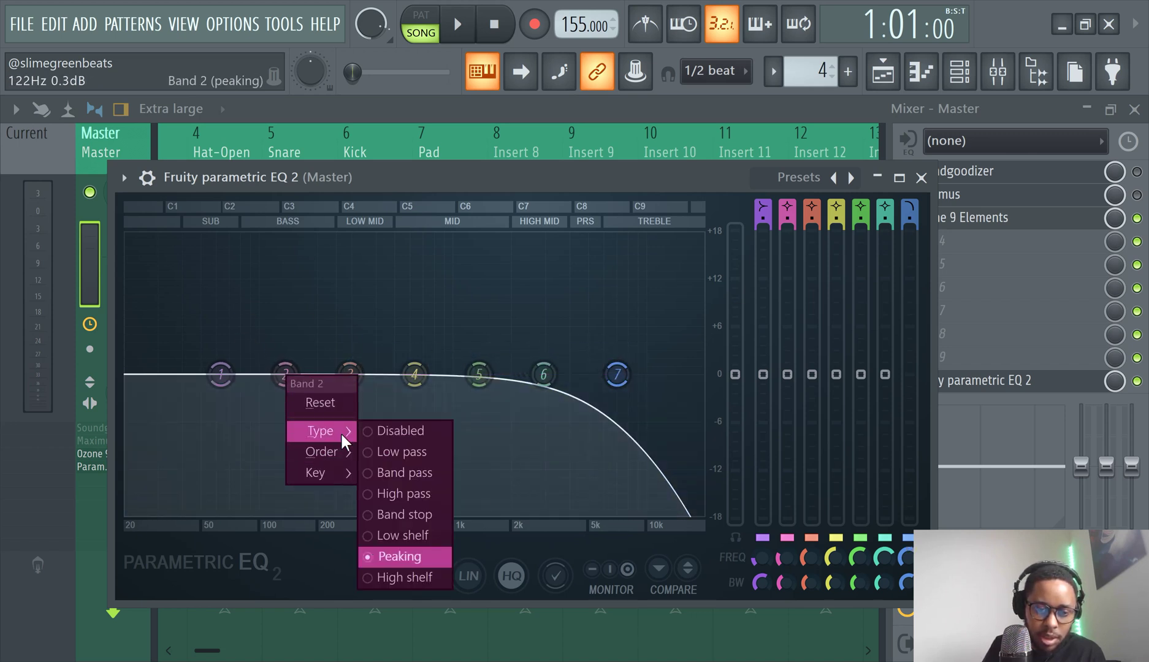
pyautogui.click(412, 454)
pyautogui.rightClick(350, 374)
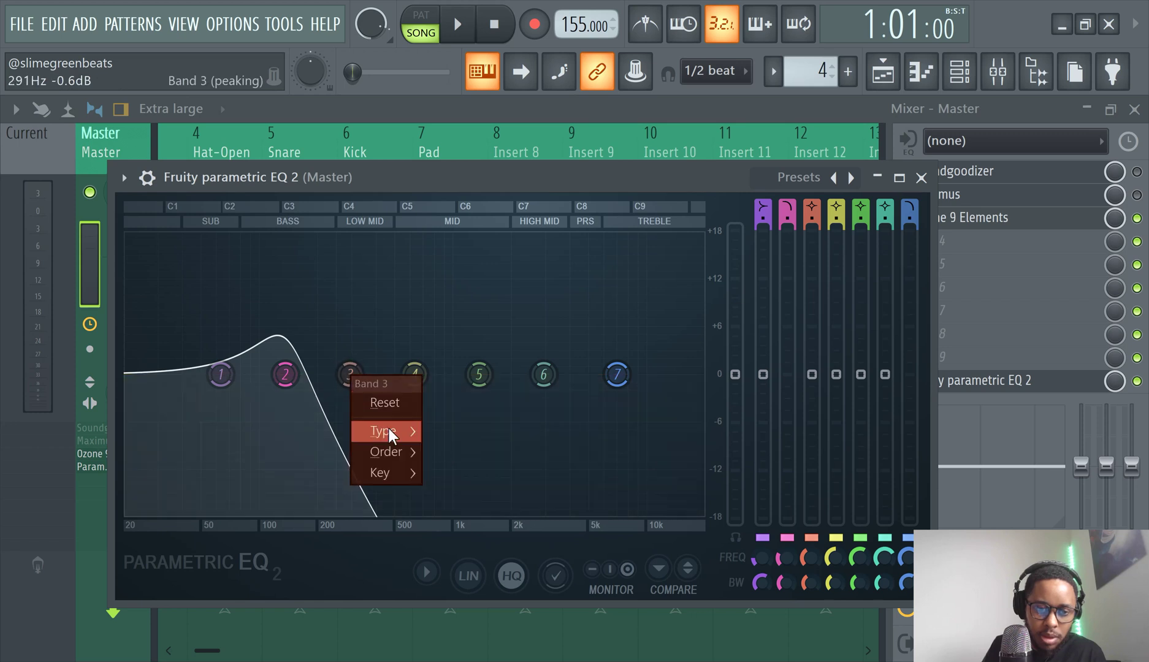
pyautogui.moveTo(386, 431)
pyautogui.click(466, 452)
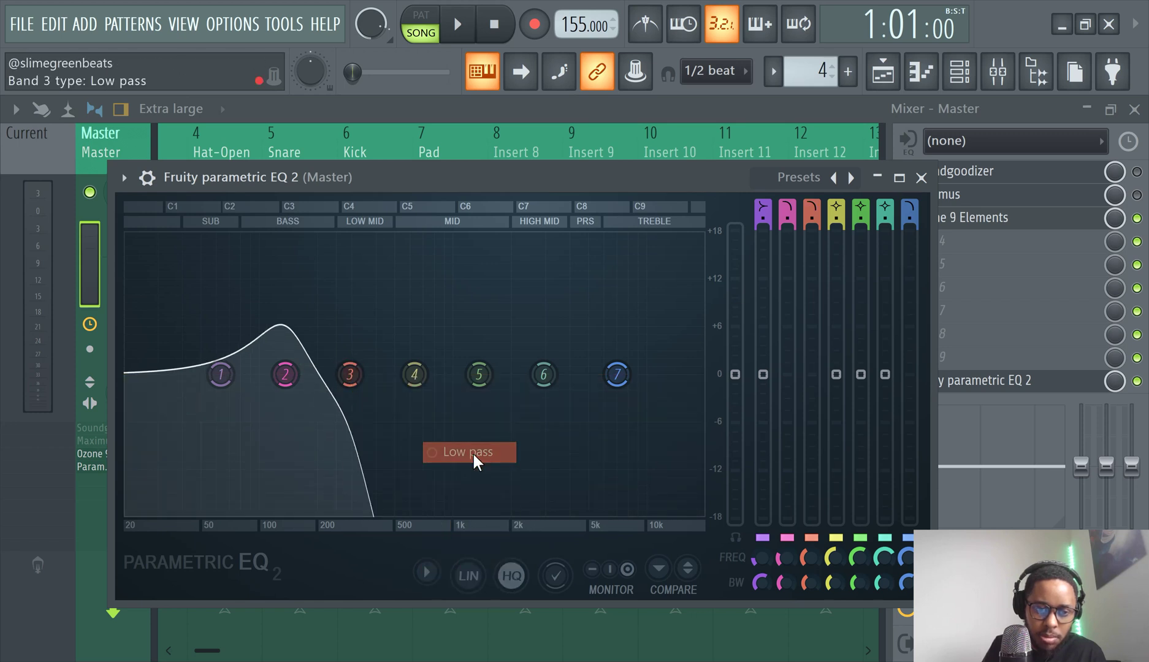
pyautogui.rightClick(415, 374)
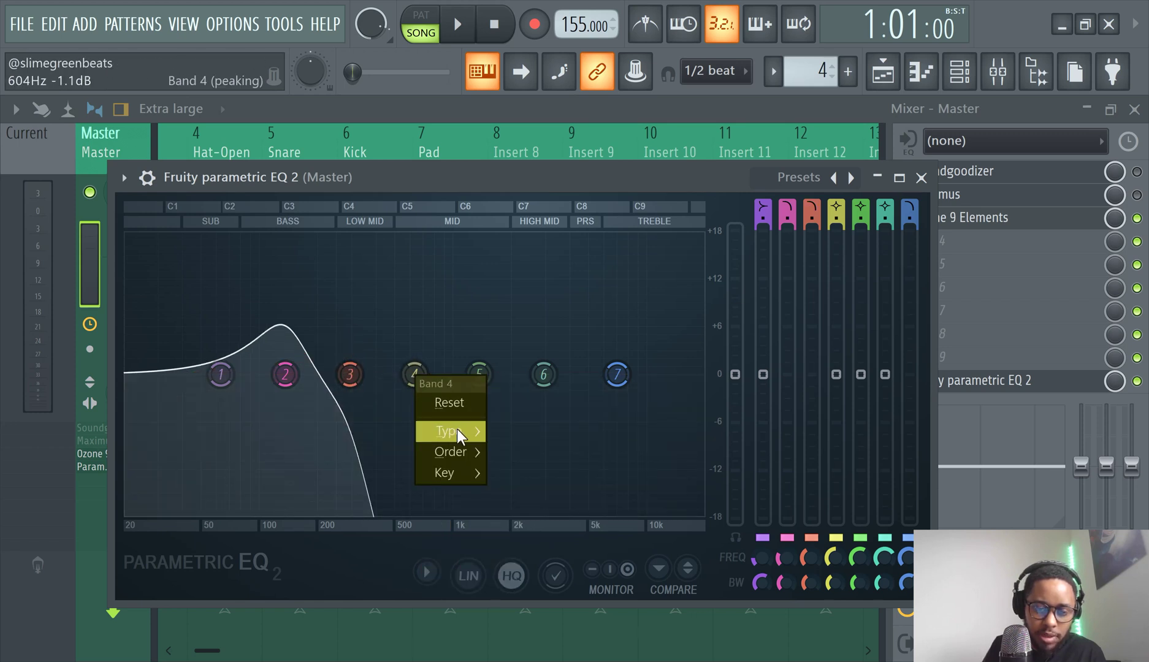
pyautogui.moveTo(448, 432)
pyautogui.click(512, 454)
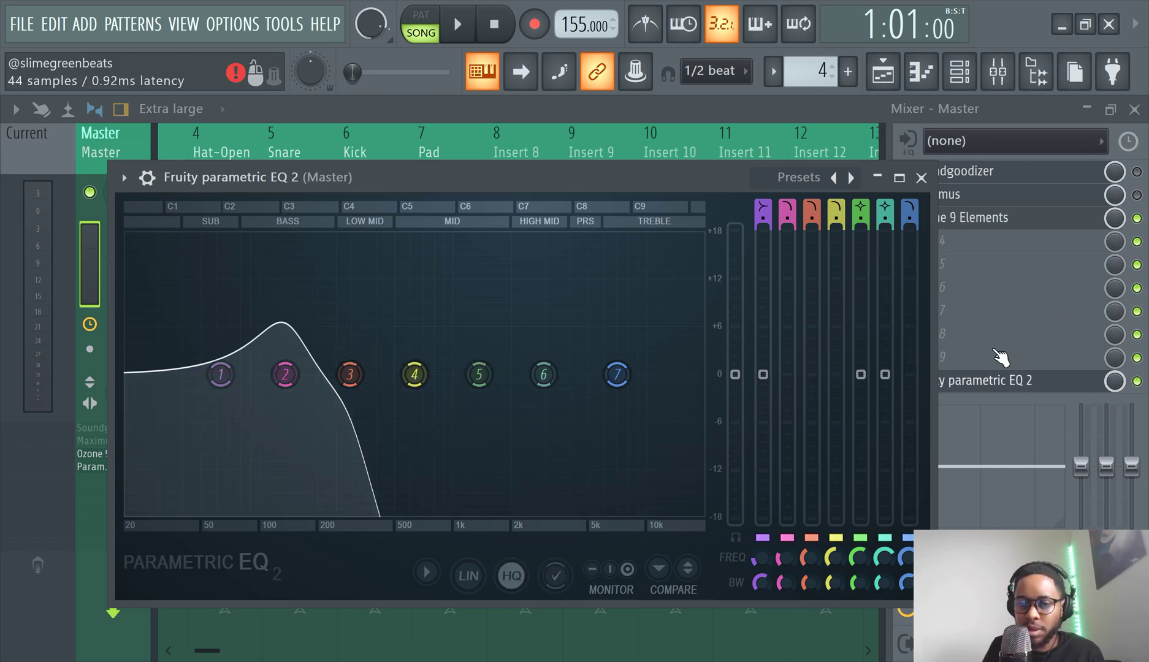
# Load the EQ's Default preset, try a steep band 7 cut, then reset band 7 flat
pyautogui.click(819, 178)
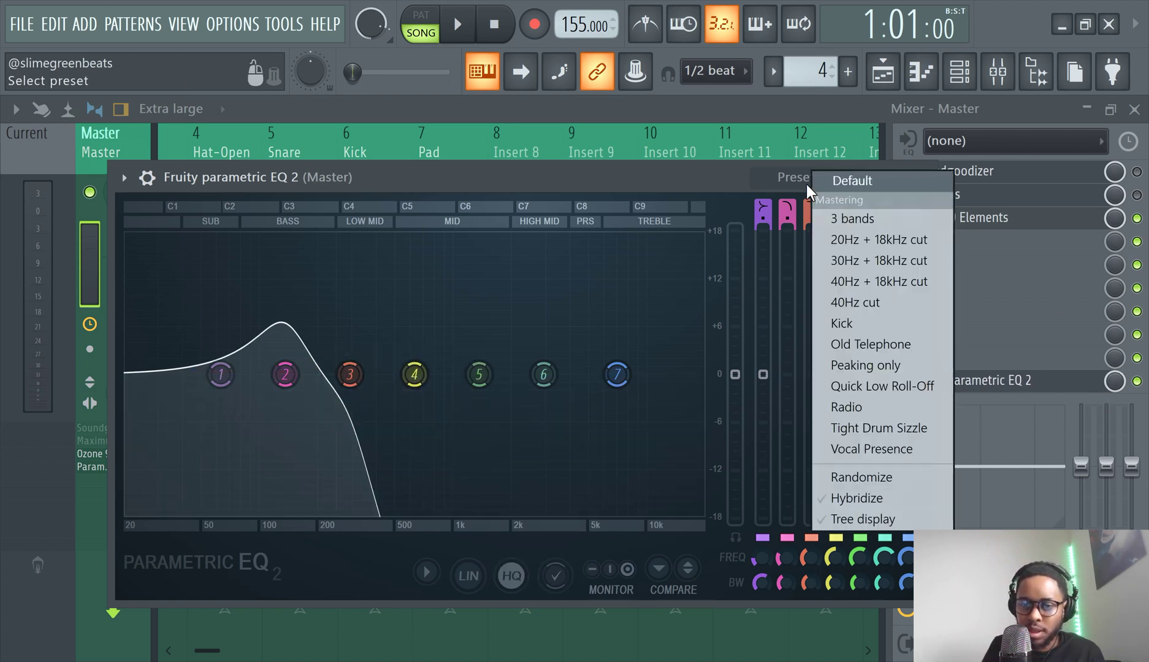
pyautogui.click(823, 180)
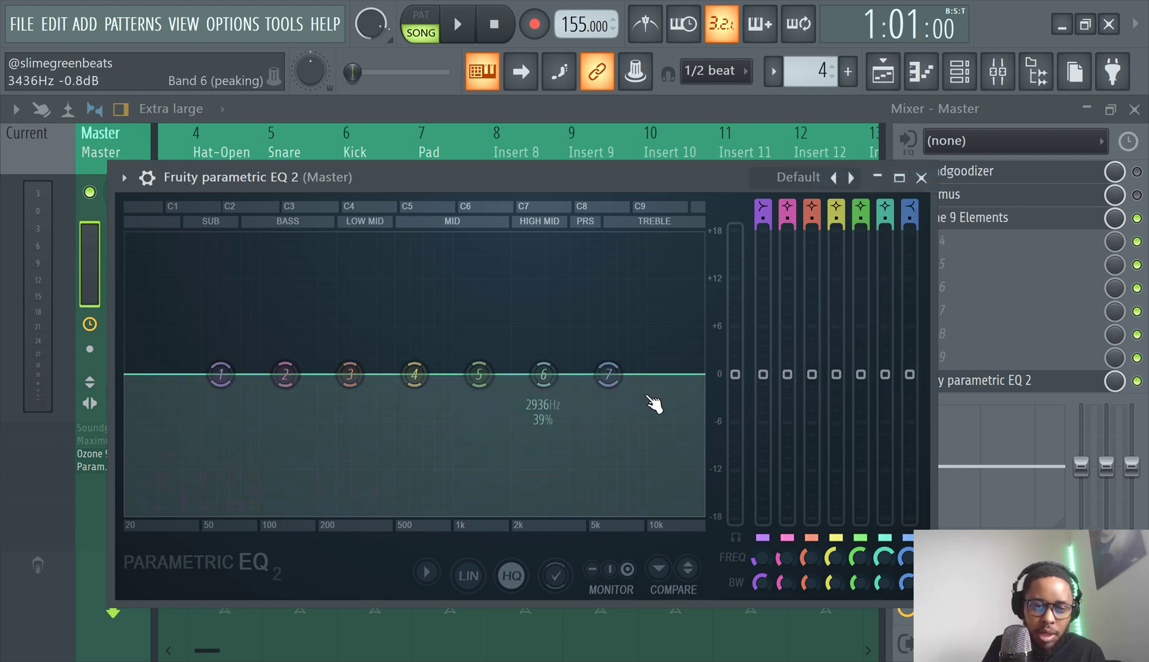
pyautogui.moveTo(609, 375); pyautogui.dragTo(482, 514)
pyautogui.rightClick(484, 515)
pyautogui.click(515, 546)
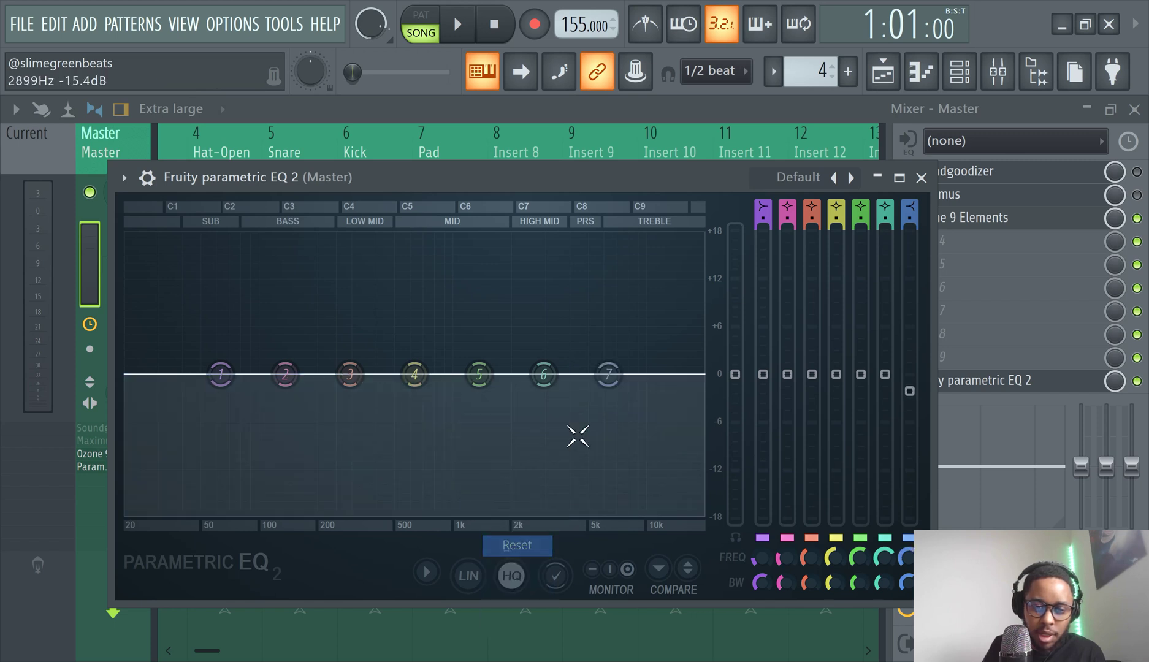
# Make band 7 a low pass with its cutoff near 1.7 kHz and start song playback
pyautogui.rightClick(611, 376)
pyautogui.moveTo(638, 434)
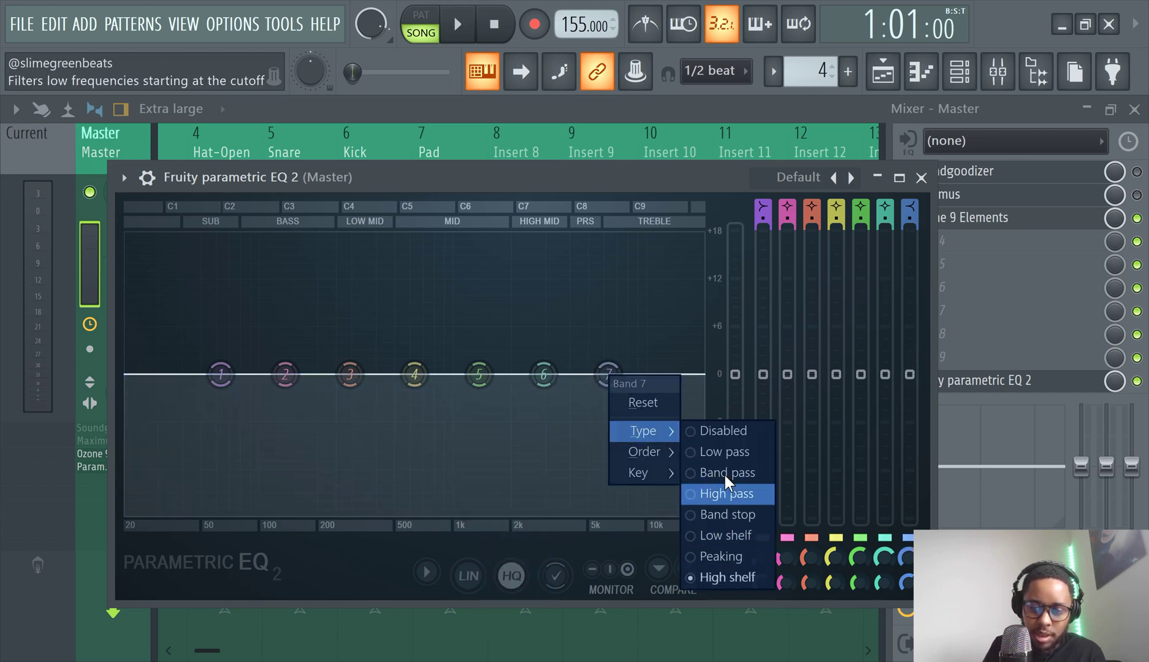
pyautogui.click(725, 452)
pyautogui.moveTo(608, 374); pyautogui.dragTo(414, 377)
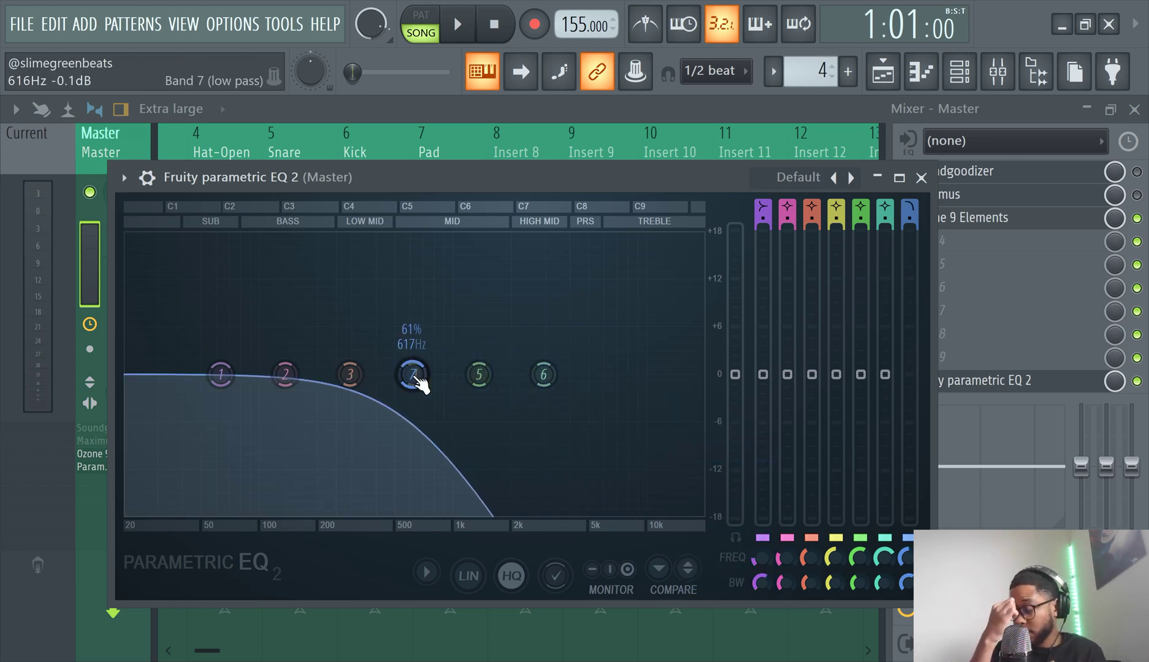
pyautogui.moveTo(413, 374); pyautogui.dragTo(499, 375)
pyautogui.rightClick(497, 378)
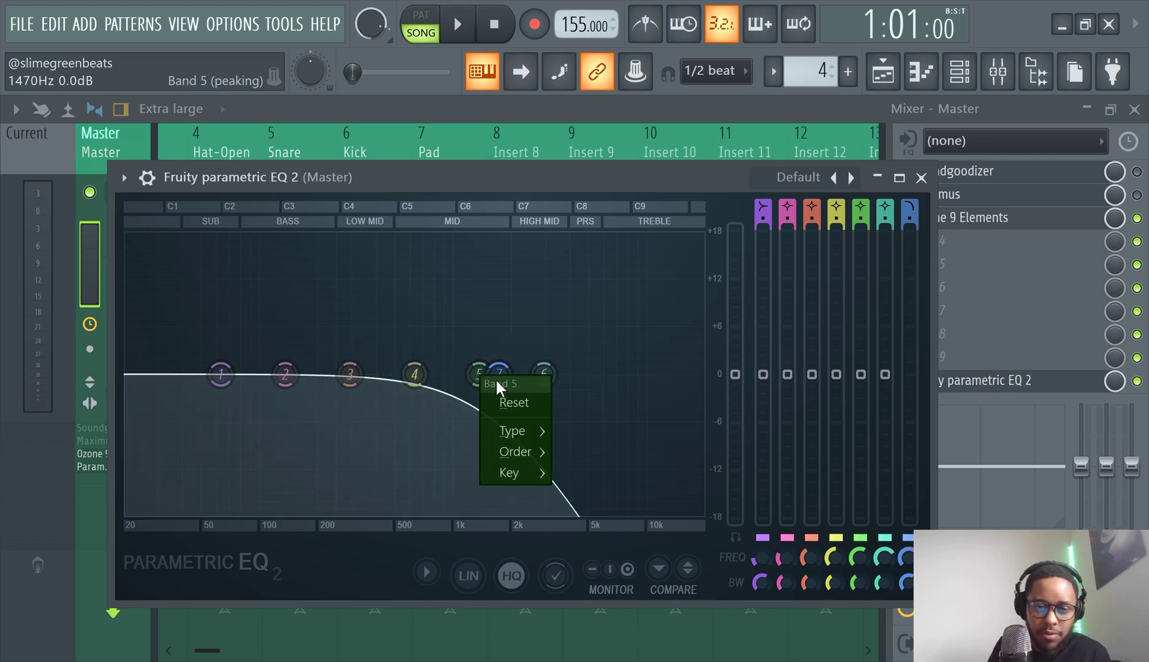
pyautogui.press('Escape')
pyautogui.click(458, 25)
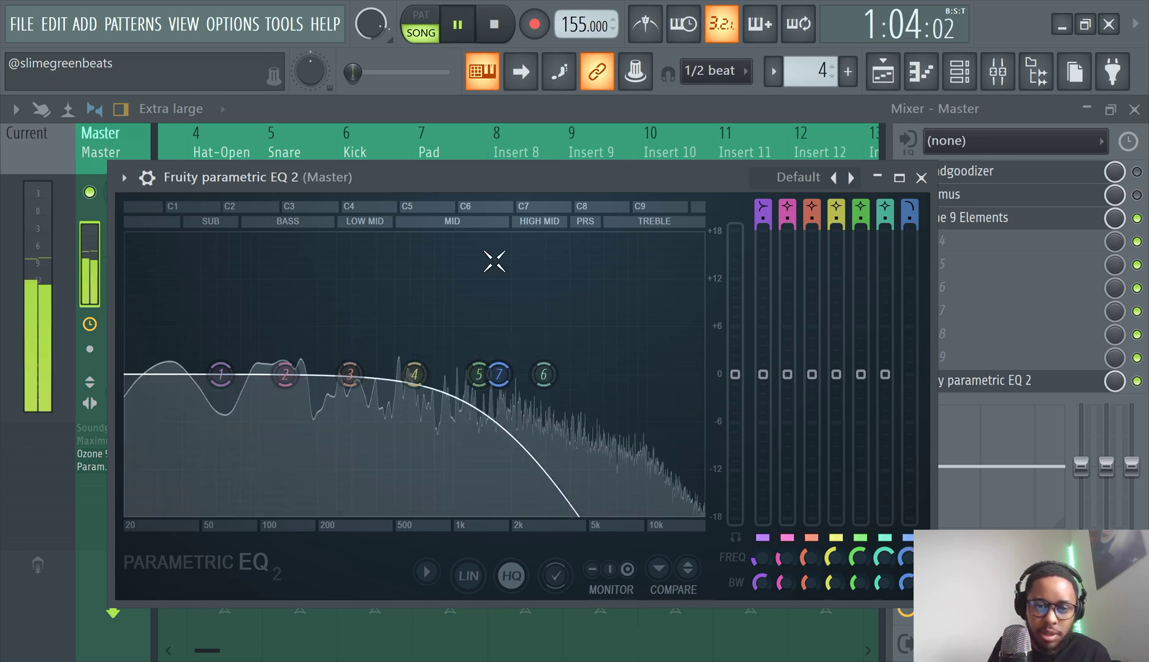
# Reset band 7, sweep its low-pass cutoff down to about 203 Hz while listening, then reset it again
pyautogui.rightClick(499, 375)
pyautogui.click(521, 403)
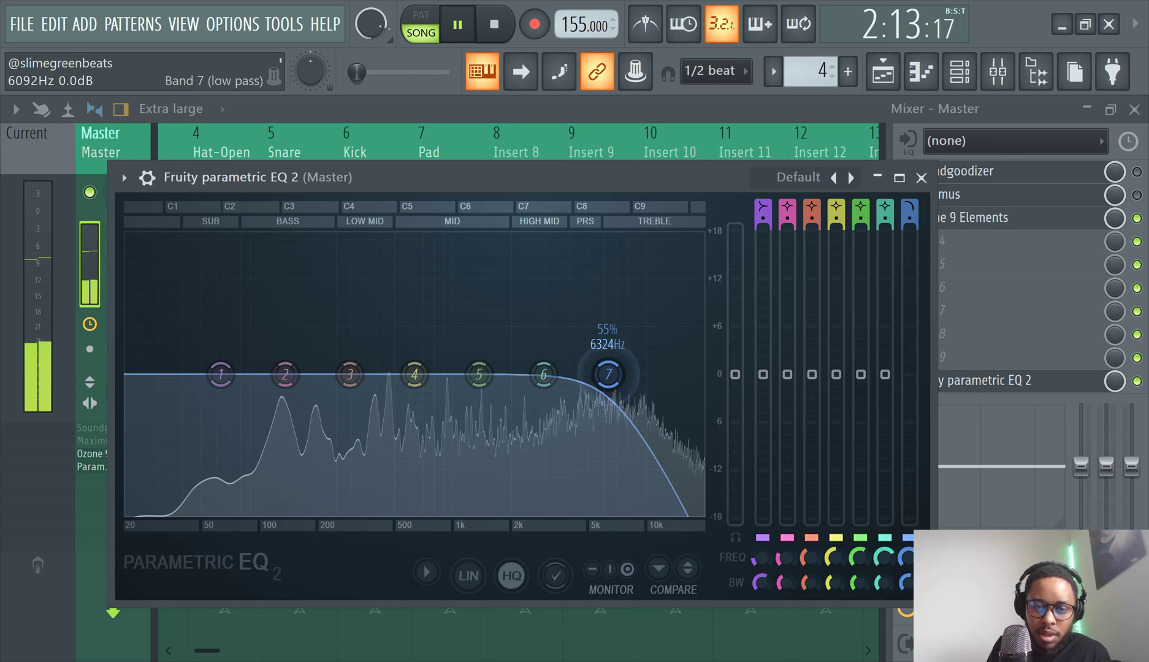
pyautogui.moveTo(608, 374); pyautogui.dragTo(346, 374)
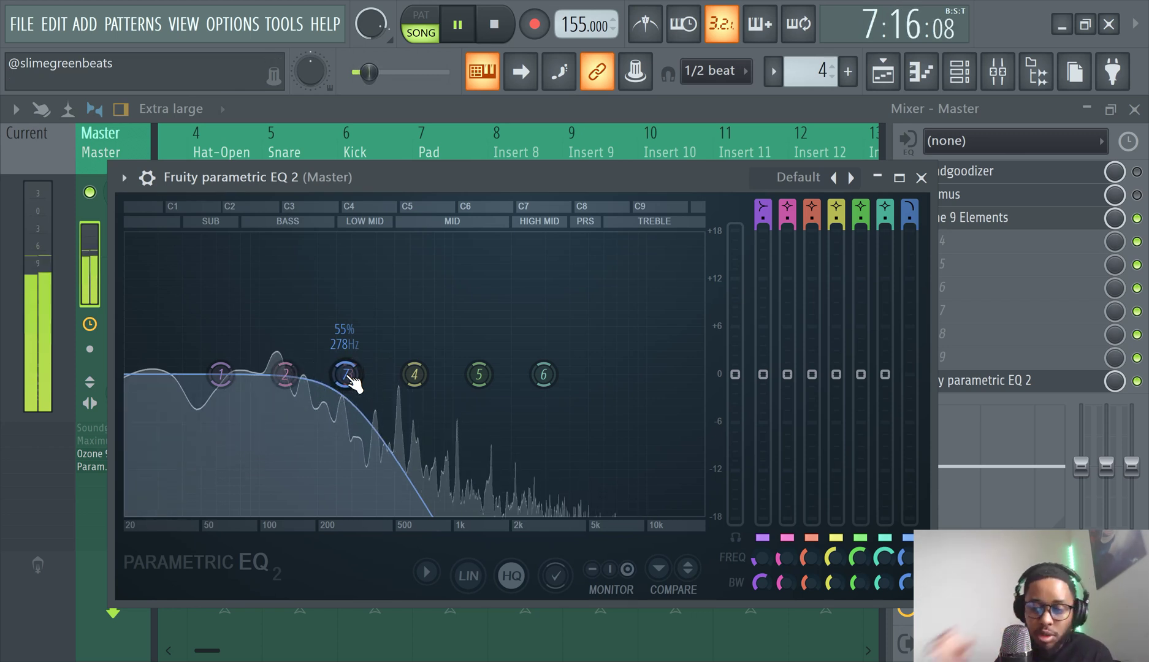
pyautogui.moveTo(347, 374); pyautogui.dragTo(318, 374)
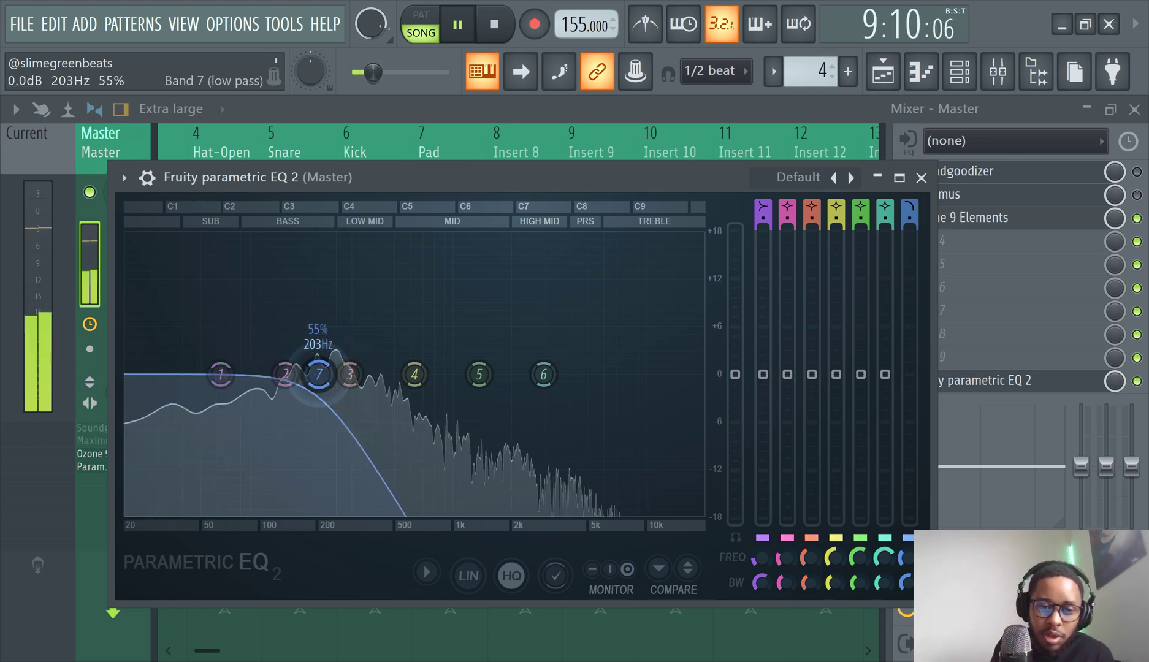
pyautogui.rightClick(318, 376)
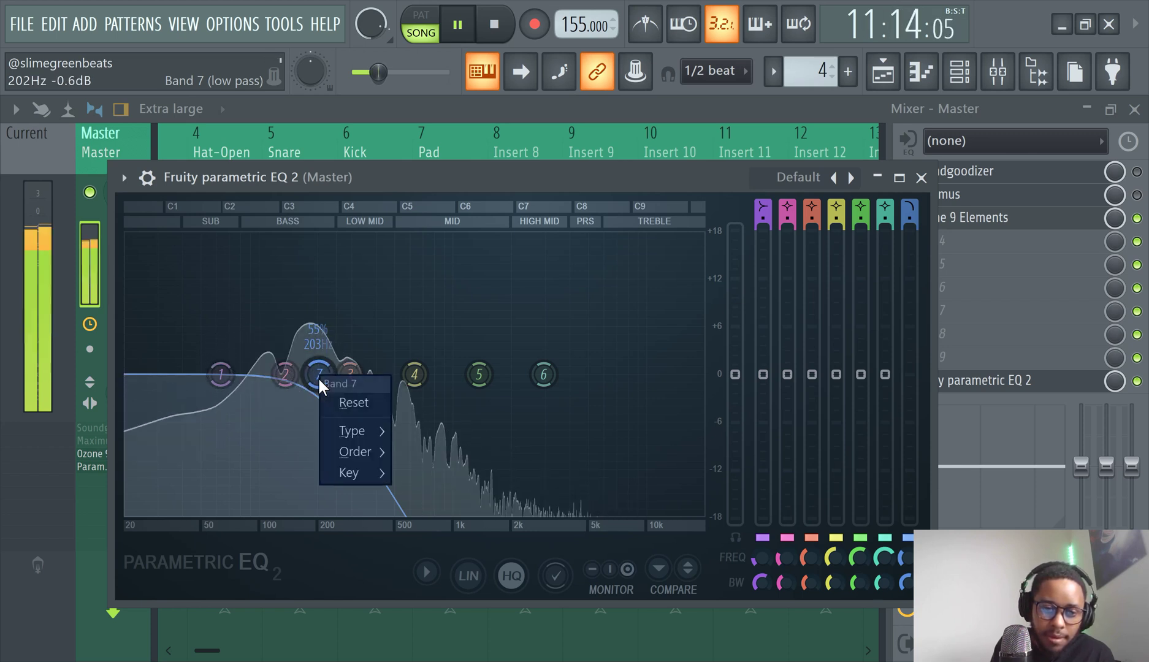
pyautogui.rightClick(318, 376)
pyautogui.rightClick(319, 376)
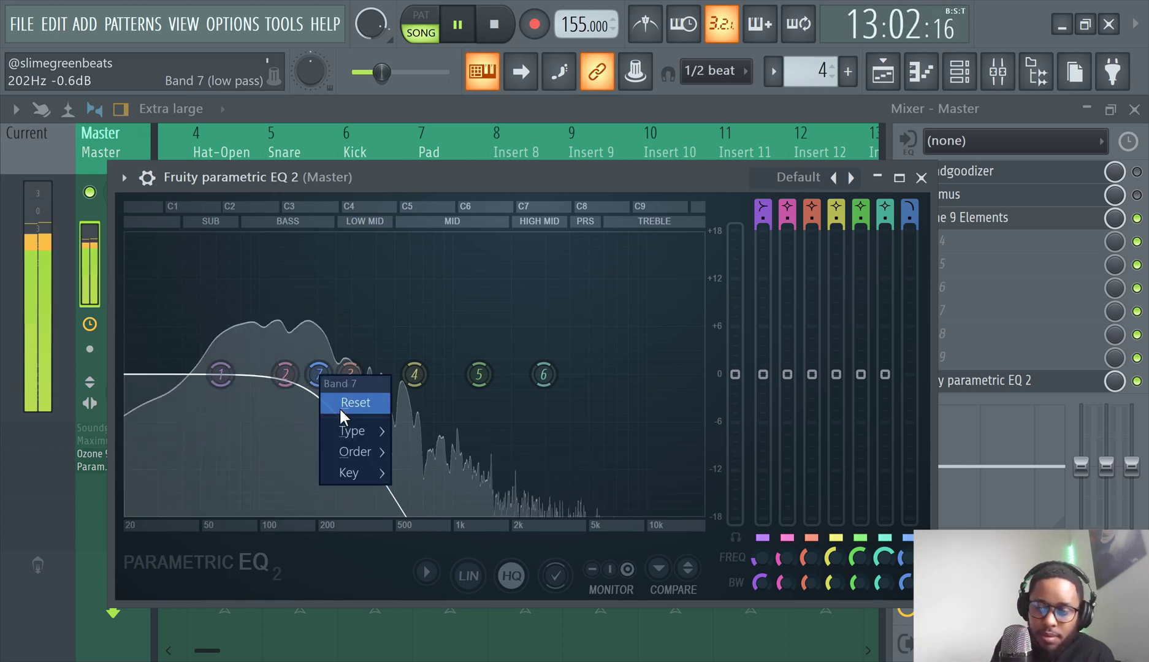
pyautogui.click(340, 406)
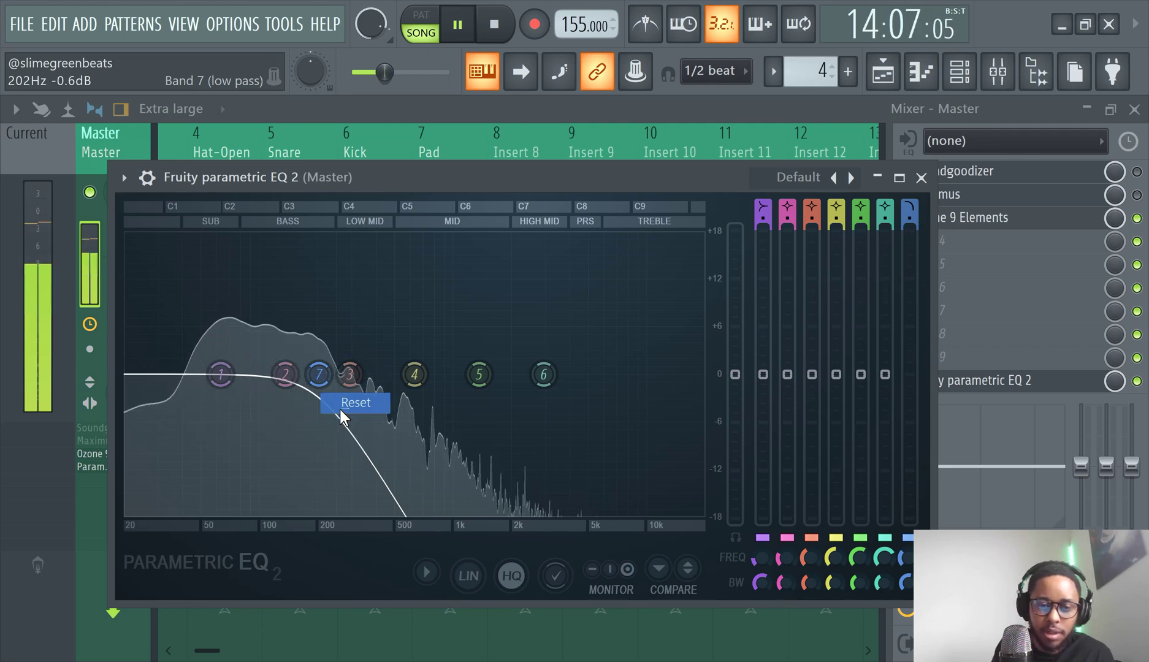
# Reset band 7 and reload the EQ's Default preset
pyautogui.rightClick(609, 375)
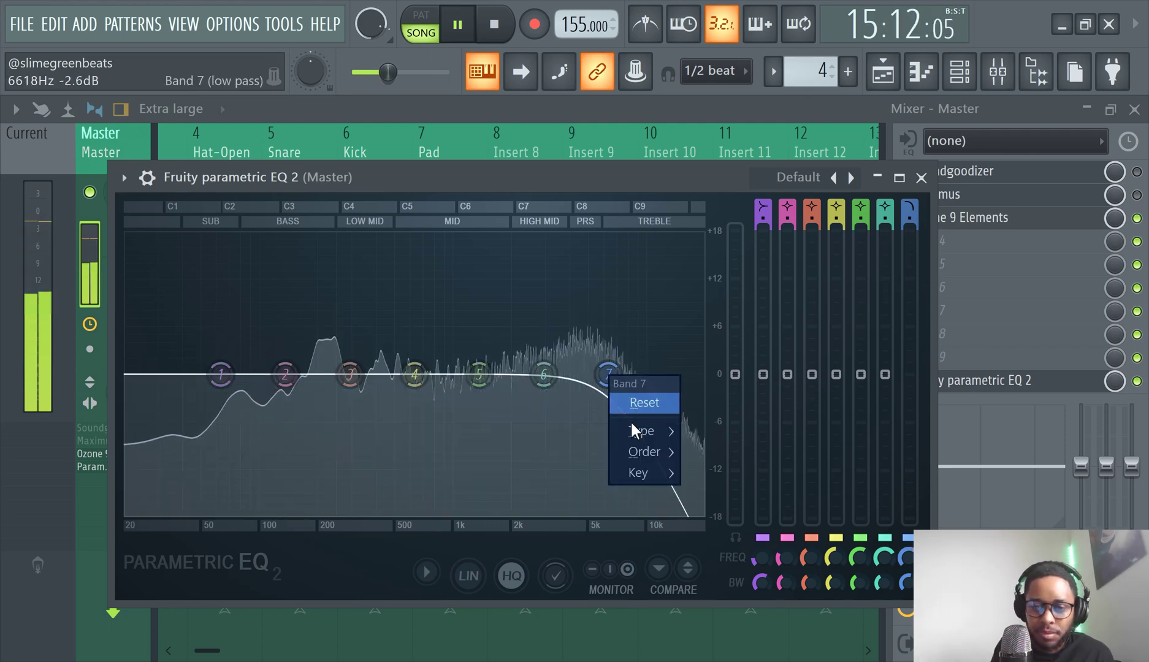
pyautogui.click(640, 403)
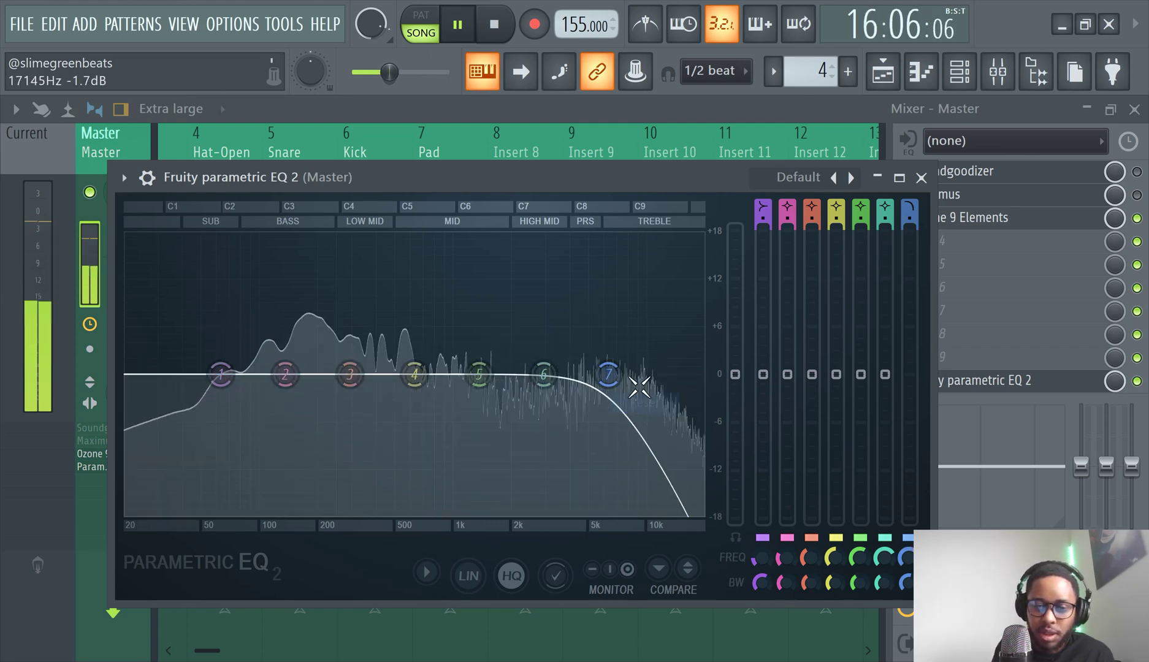
pyautogui.click(798, 178)
pyautogui.click(825, 191)
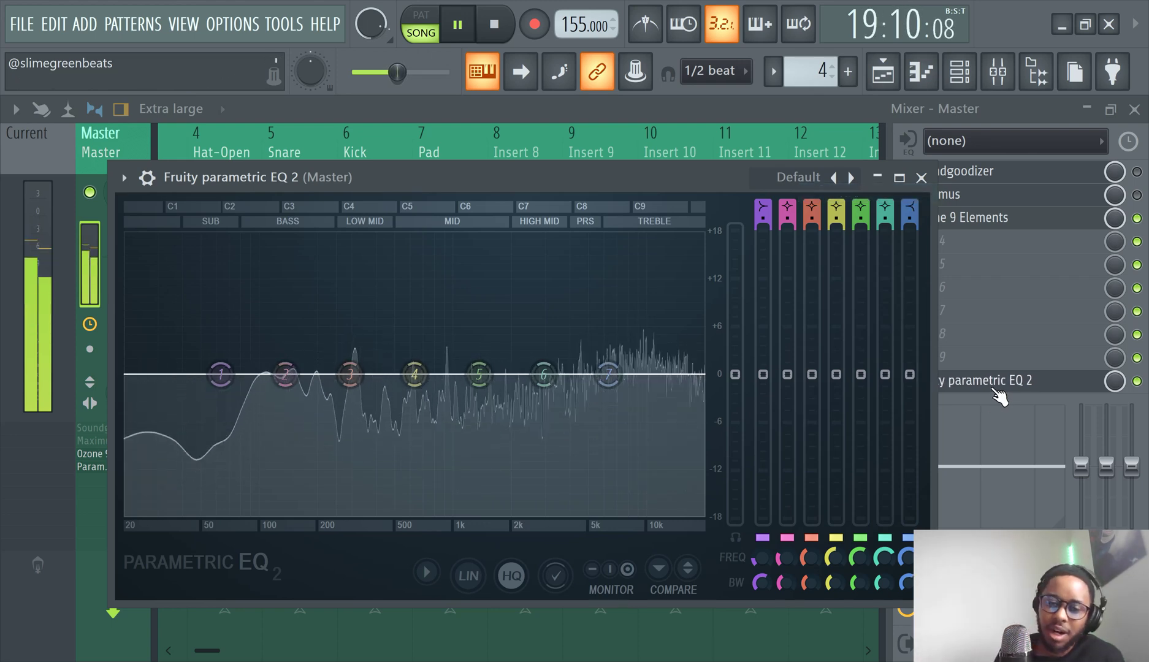
pyautogui.rightClick(608, 377)
pyautogui.click(635, 402)
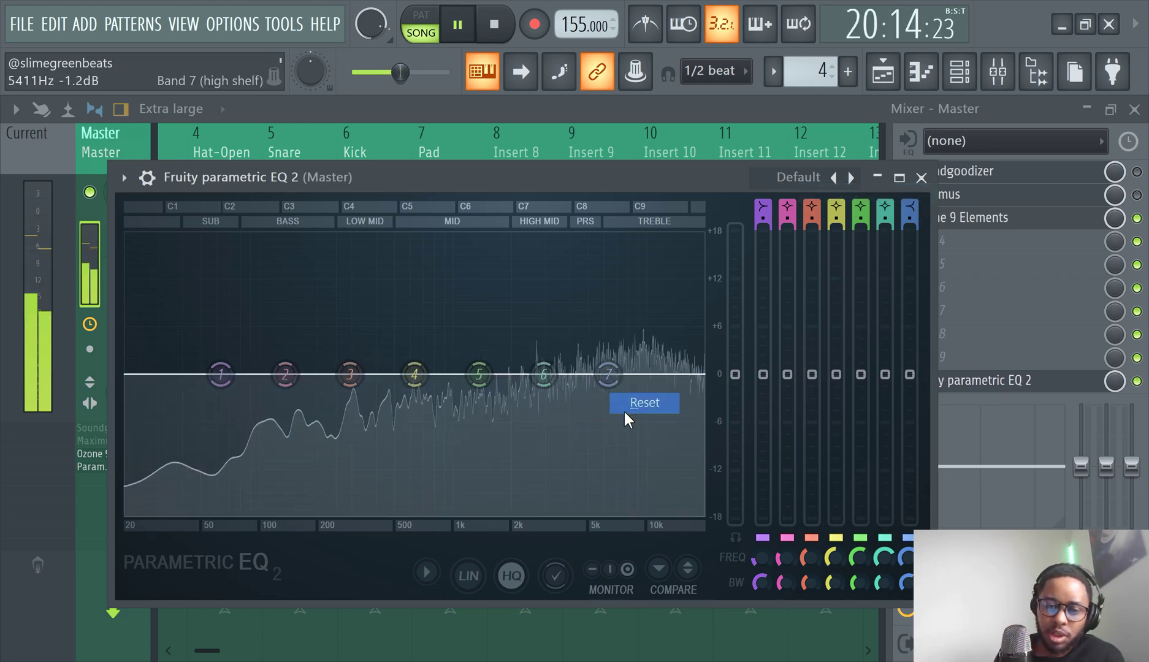
# Make band 7 a low pass cutting below 500 Hz, then bring the Master mixer forward
pyautogui.rightClick(619, 380)
pyautogui.moveTo(654, 428)
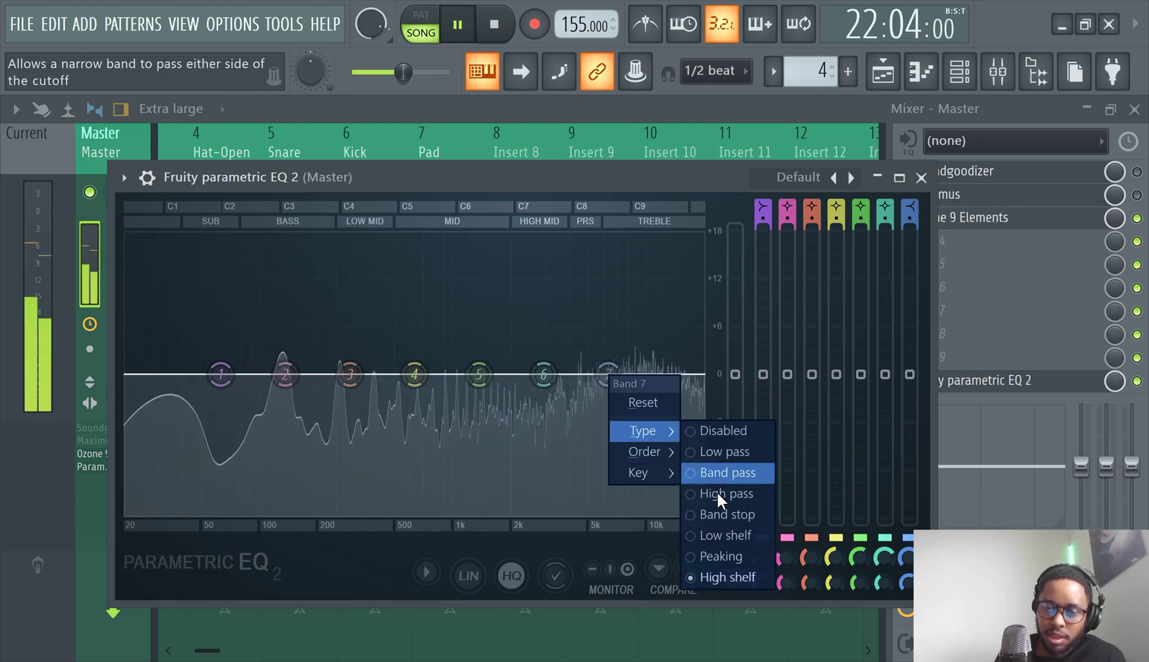
pyautogui.click(711, 452)
pyautogui.moveTo(608, 375); pyautogui.dragTo(386, 374)
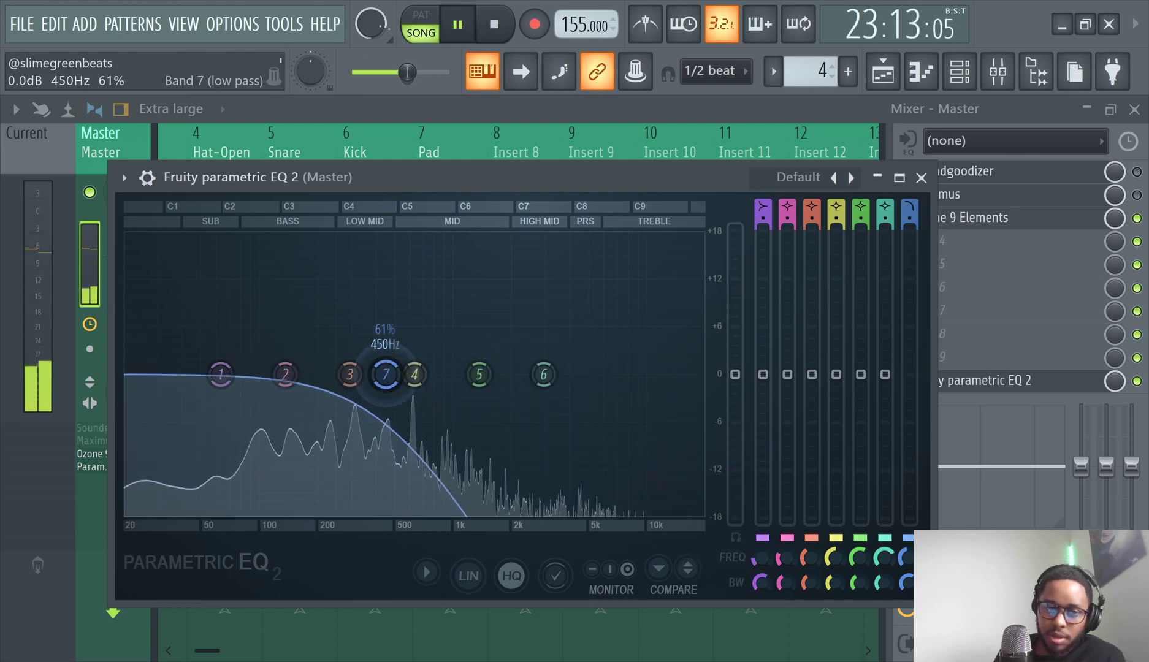
pyautogui.click(1023, 113)
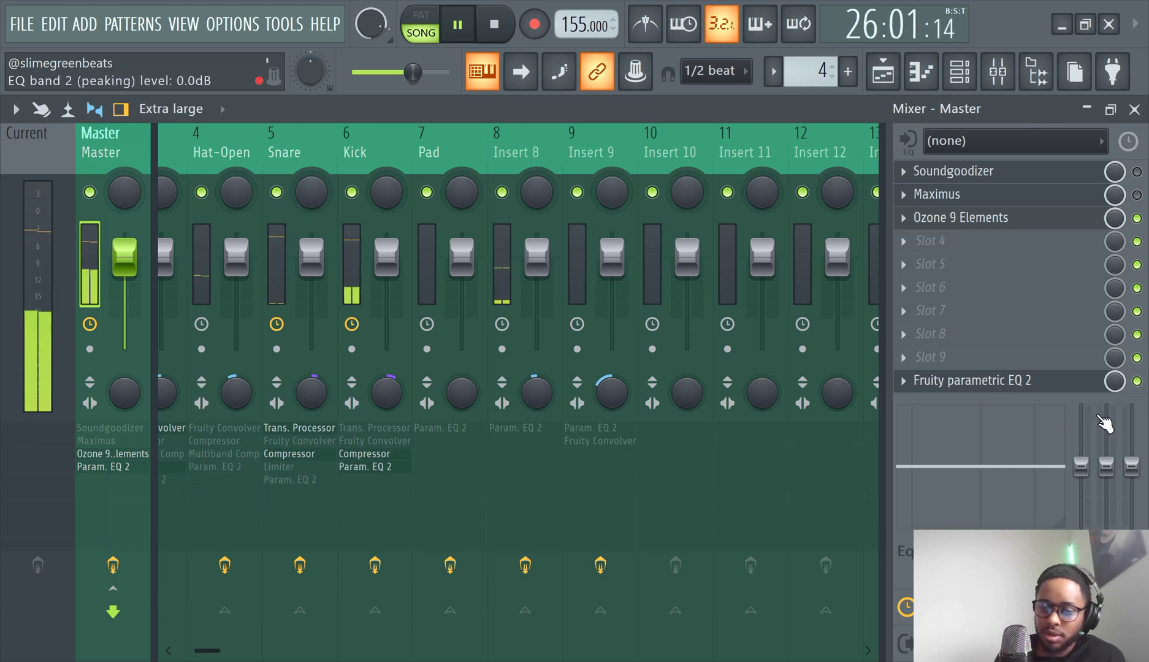
pyautogui.rightClick(1115, 381)
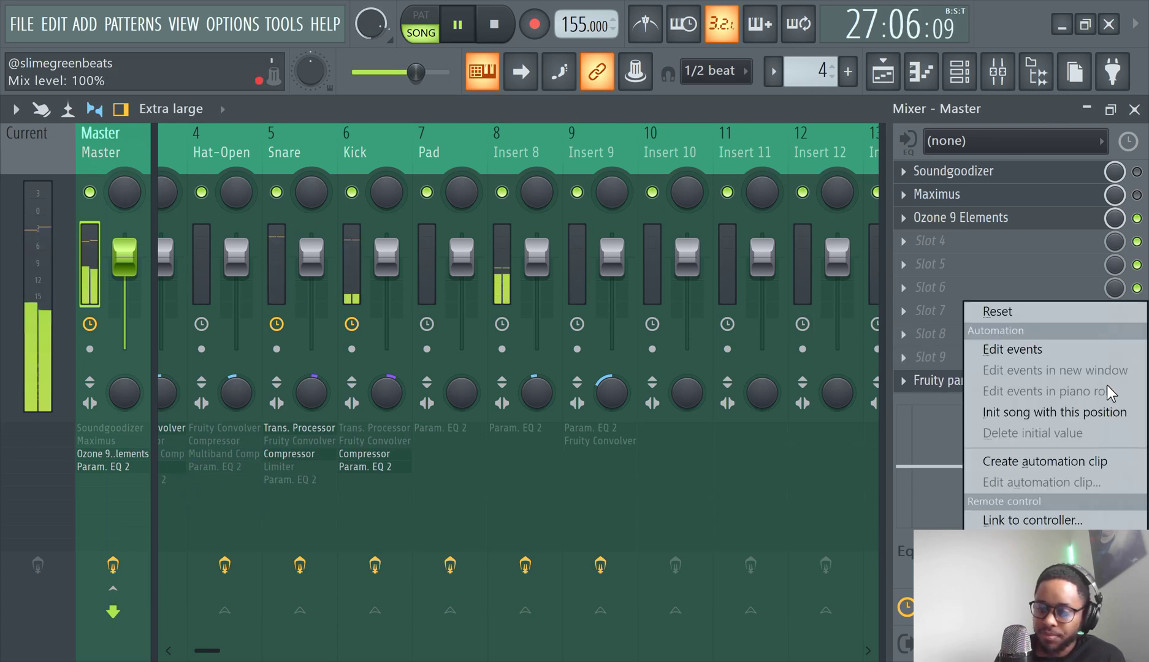
pyautogui.click(1064, 115)
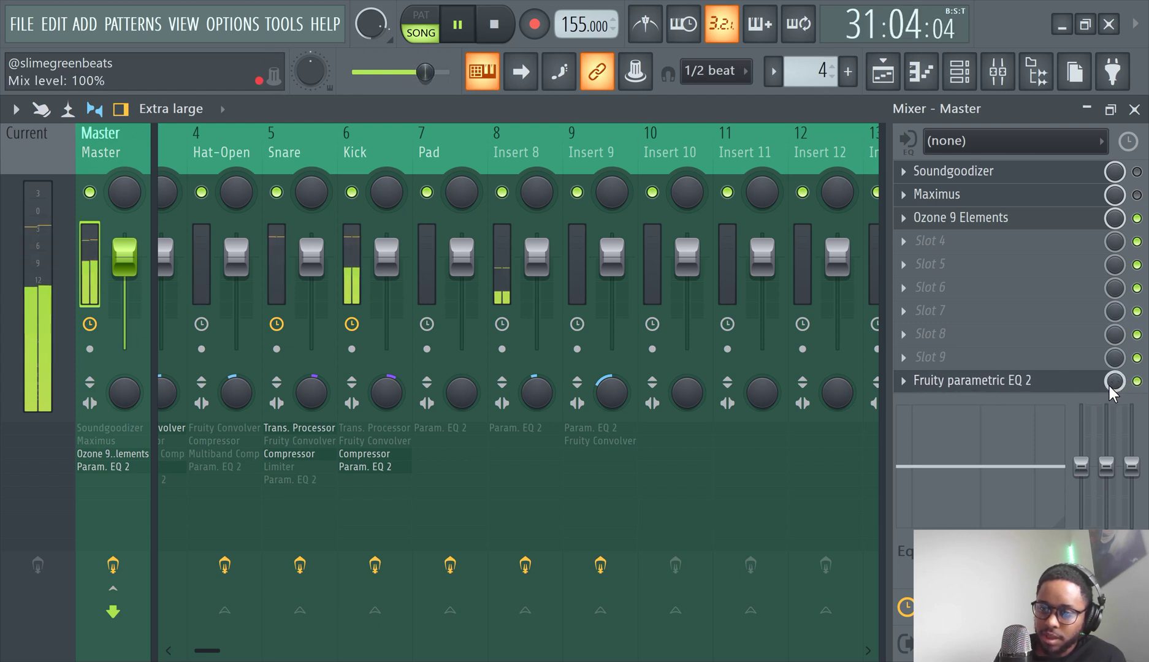
pyautogui.moveTo(1113, 393); pyautogui.dragTo(1113, 445)
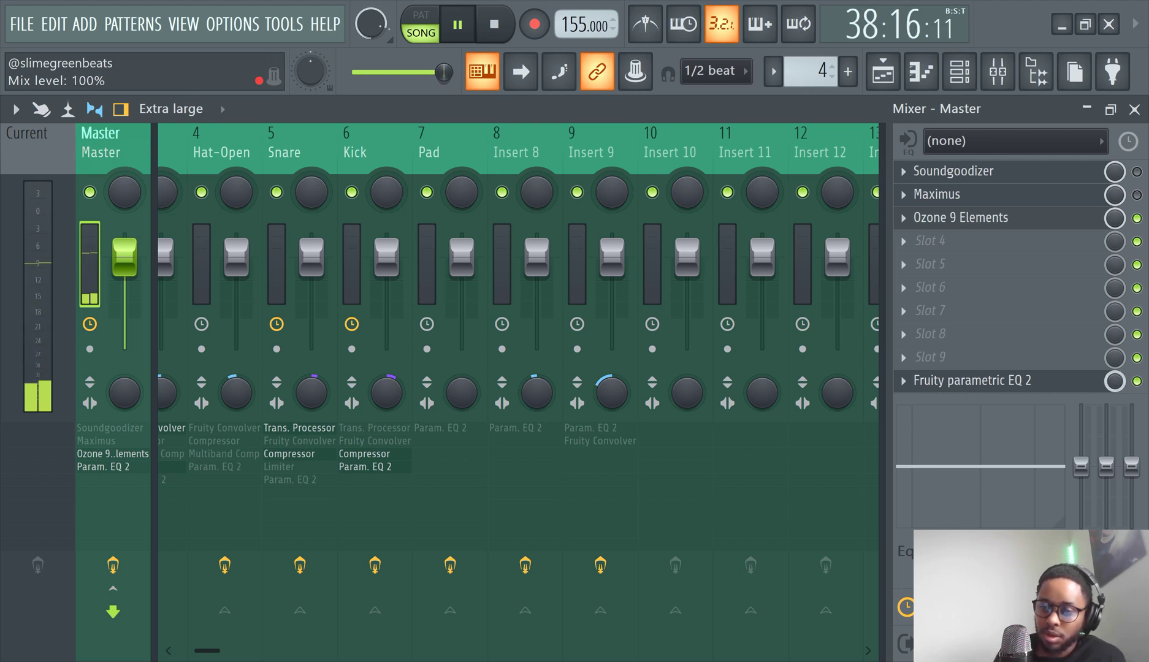
pyautogui.rightClick(1115, 386)
# Create a Param. EQ 2 Mix level automation clip on Track 9 and remove the stray Track 10 clip
pyautogui.click(1036, 460)
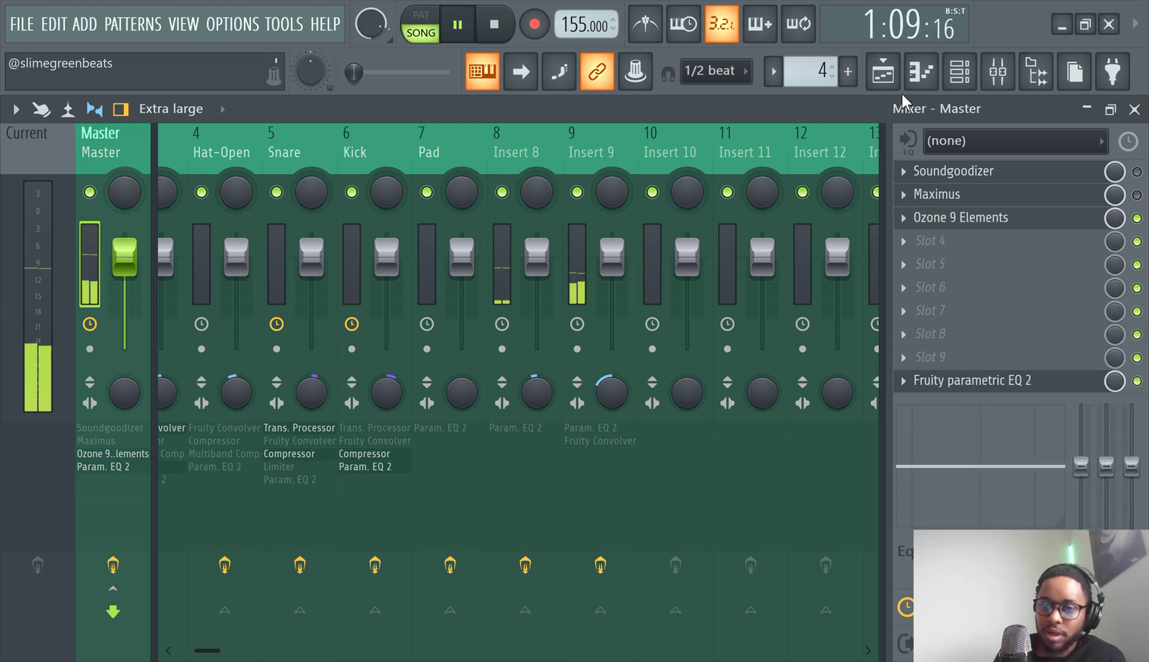
pyautogui.click(883, 72)
pyautogui.scroll(-3, 399, 487)
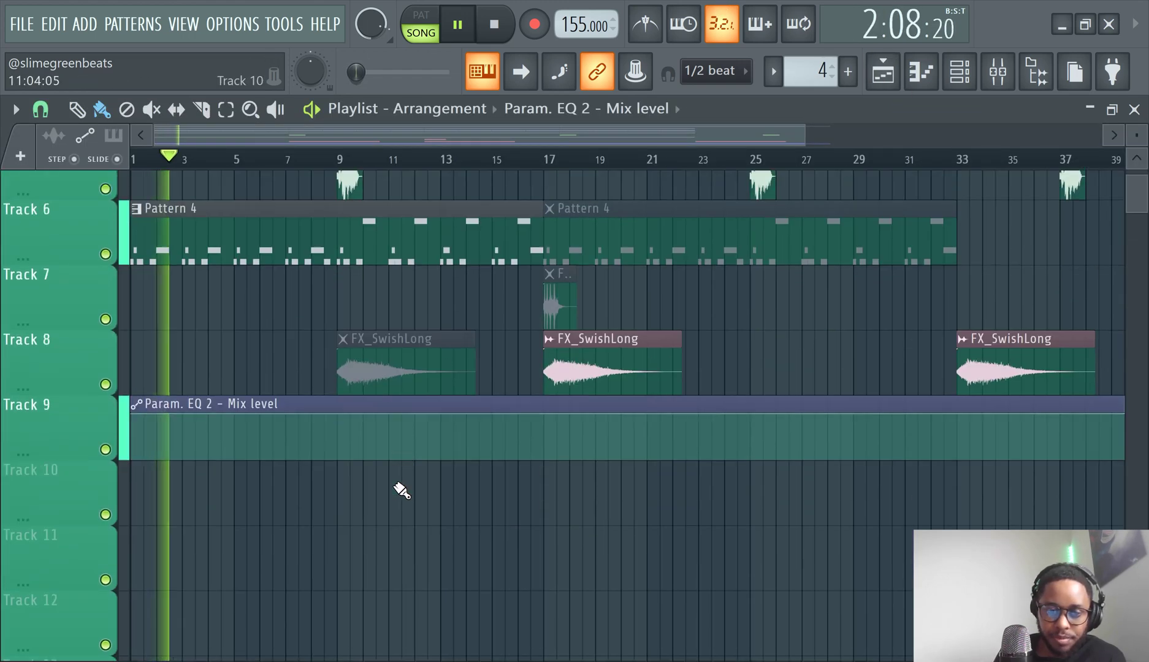
pyautogui.click(344, 463)
pyautogui.rightClick(397, 470)
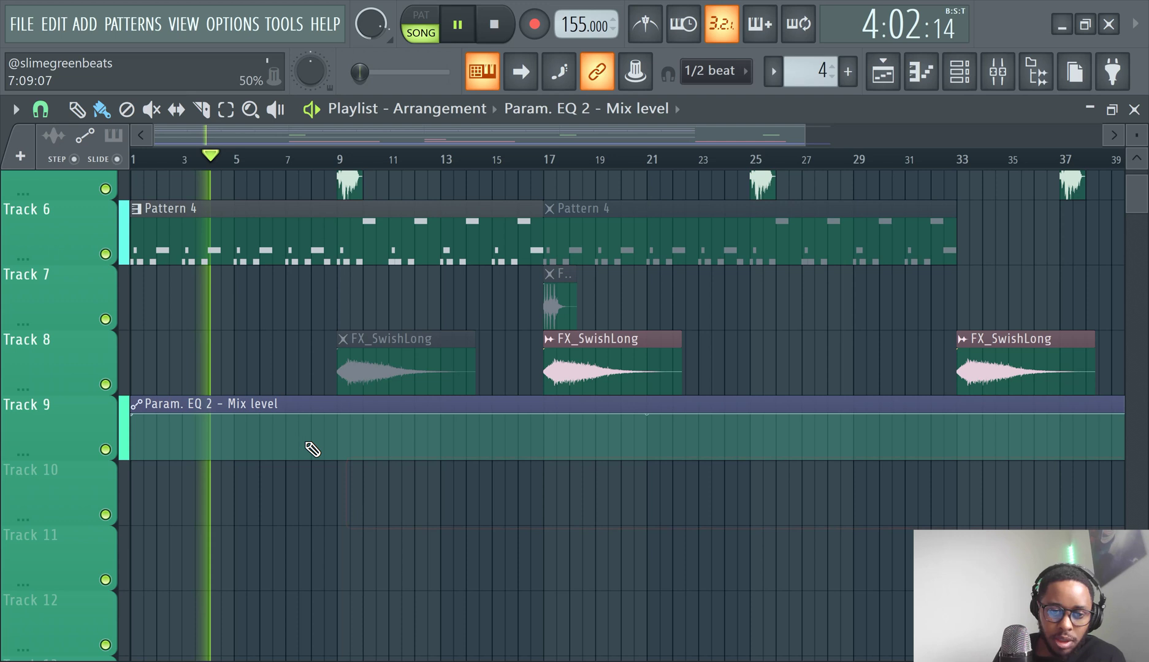
# Add a point at bar 9 pulled to the minimum, plus points where the curve rises back
pyautogui.rightClick(339, 454)
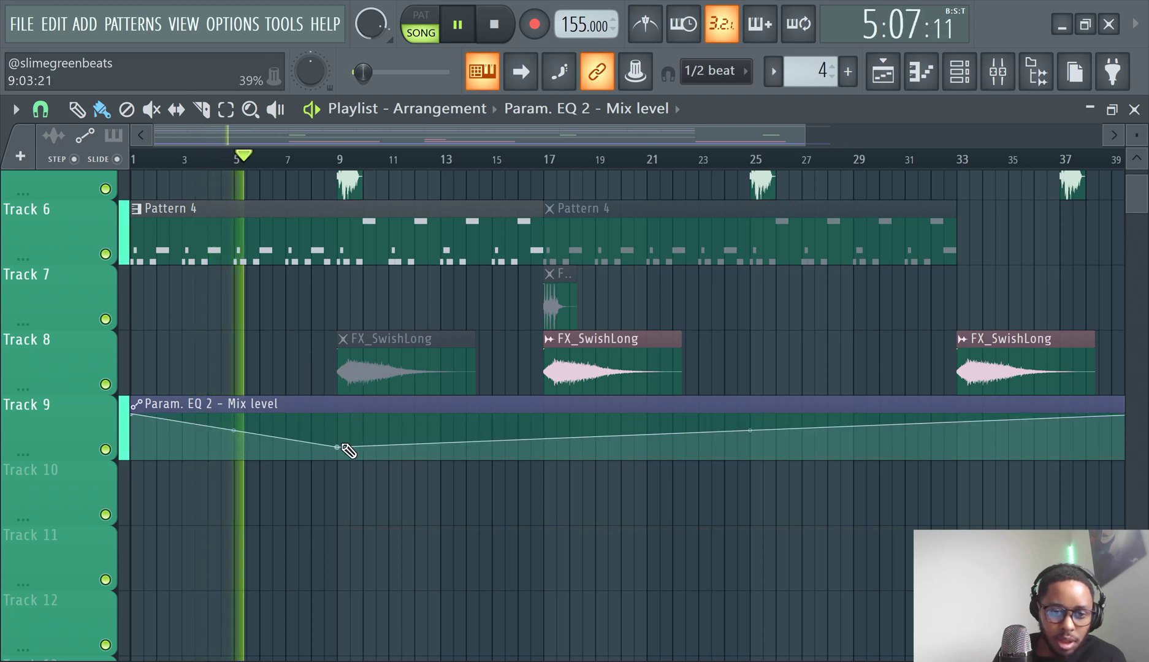
pyautogui.moveTo(337, 448); pyautogui.dragTo(346, 473)
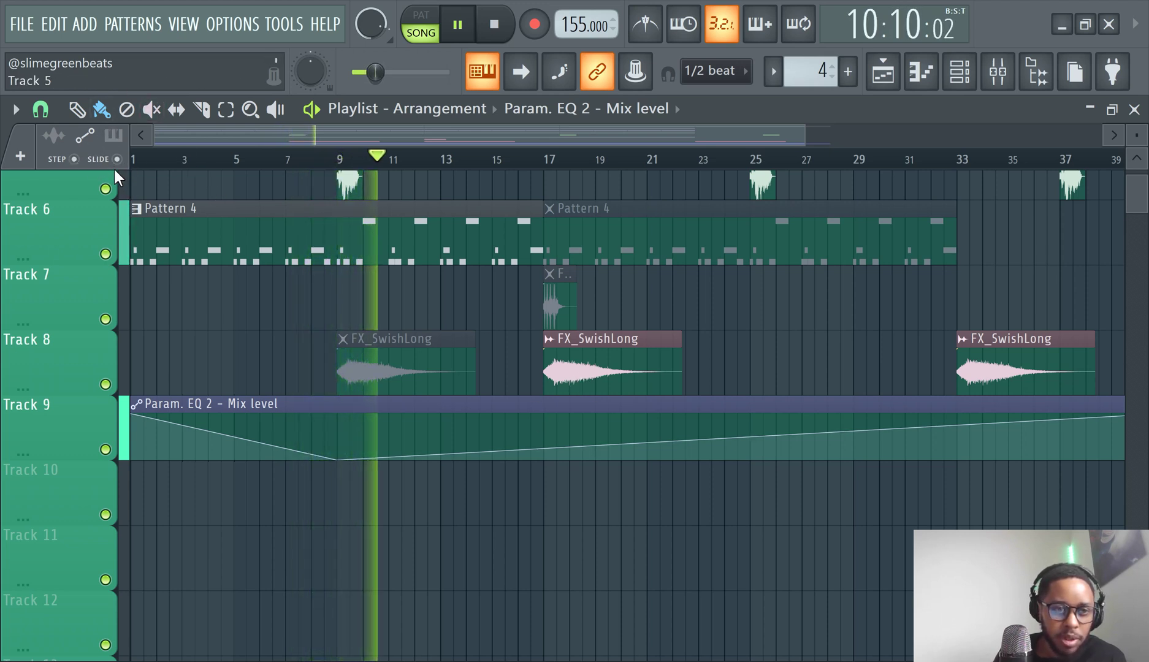
pyautogui.click(555, 428)
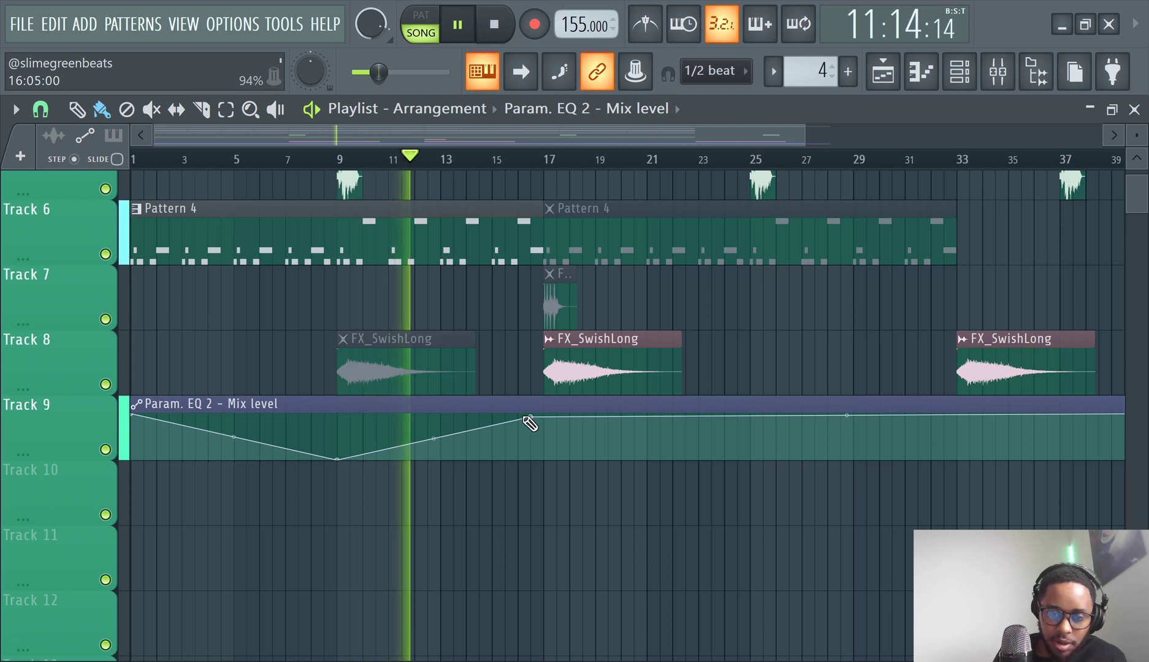
pyautogui.click(539, 428)
# Draw points after bar 16, turn off stepped drawing, and lift the curve's dips upward
pyautogui.moveTo(538, 428)
pyautogui.mouseDown()
pyautogui.moveTo(575, 452)
pyautogui.moveTo(588, 433)
pyautogui.moveTo(616, 452)
pyautogui.moveTo(650, 437)
pyautogui.moveTo(648, 424)
pyautogui.mouseUp()
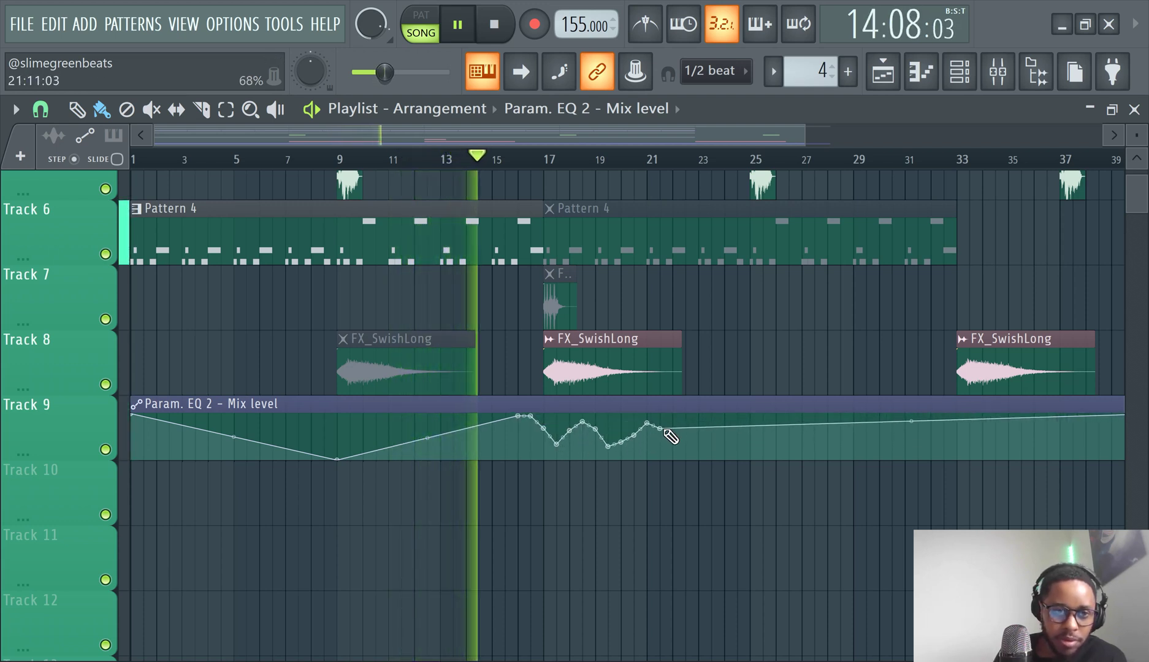
pyautogui.click(74, 159)
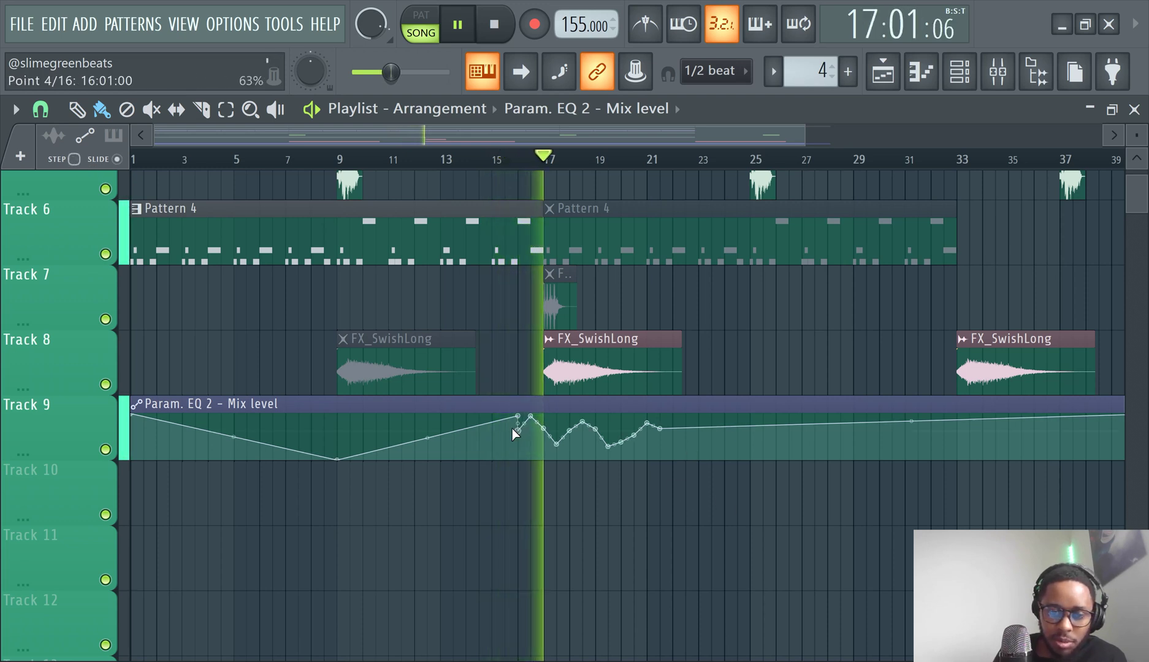
pyautogui.click(504, 445)
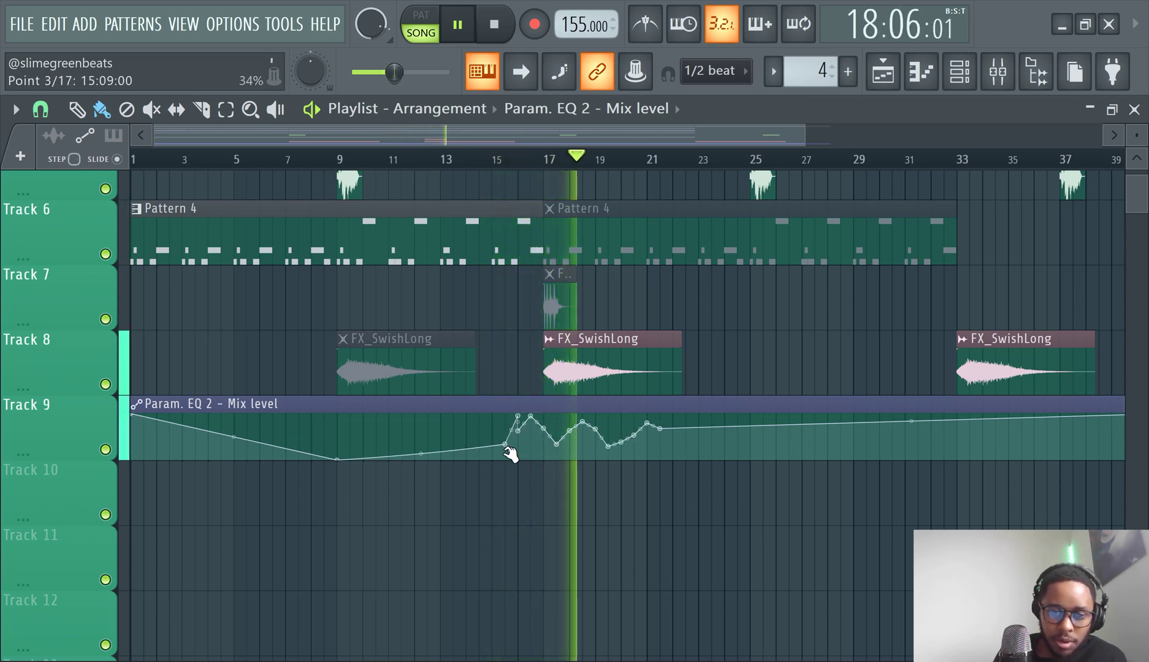
pyautogui.moveTo(505, 445); pyautogui.dragTo(517, 415)
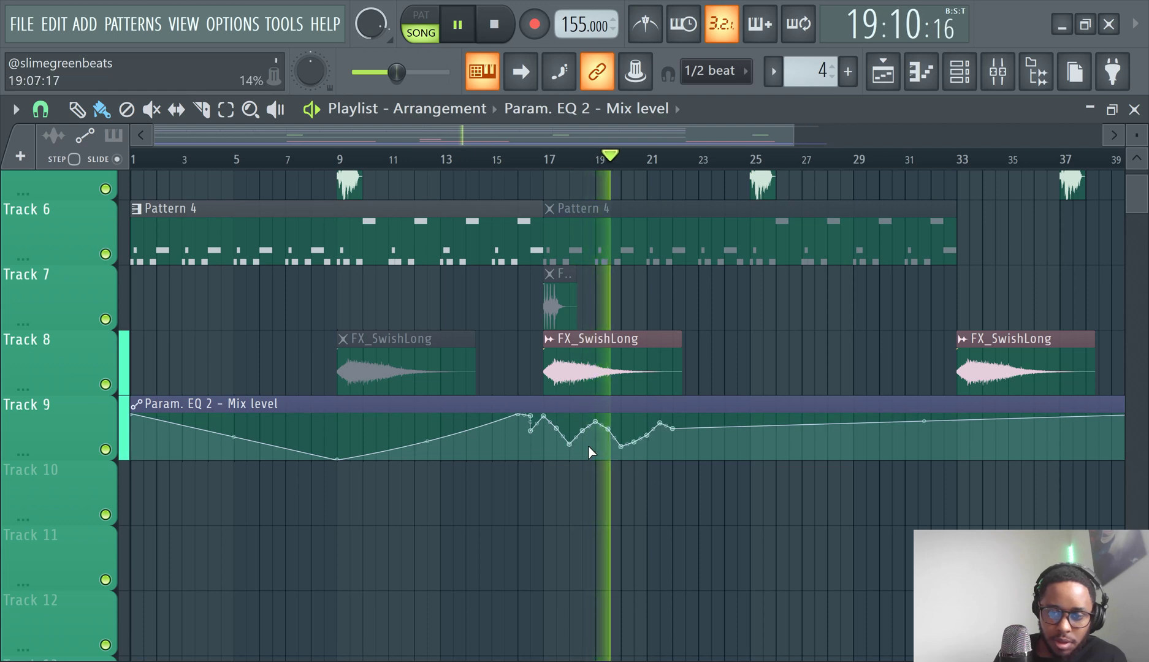
pyautogui.moveTo(569, 442); pyautogui.dragTo(541, 395)
pyautogui.moveTo(570, 442); pyautogui.dragTo(621, 374)
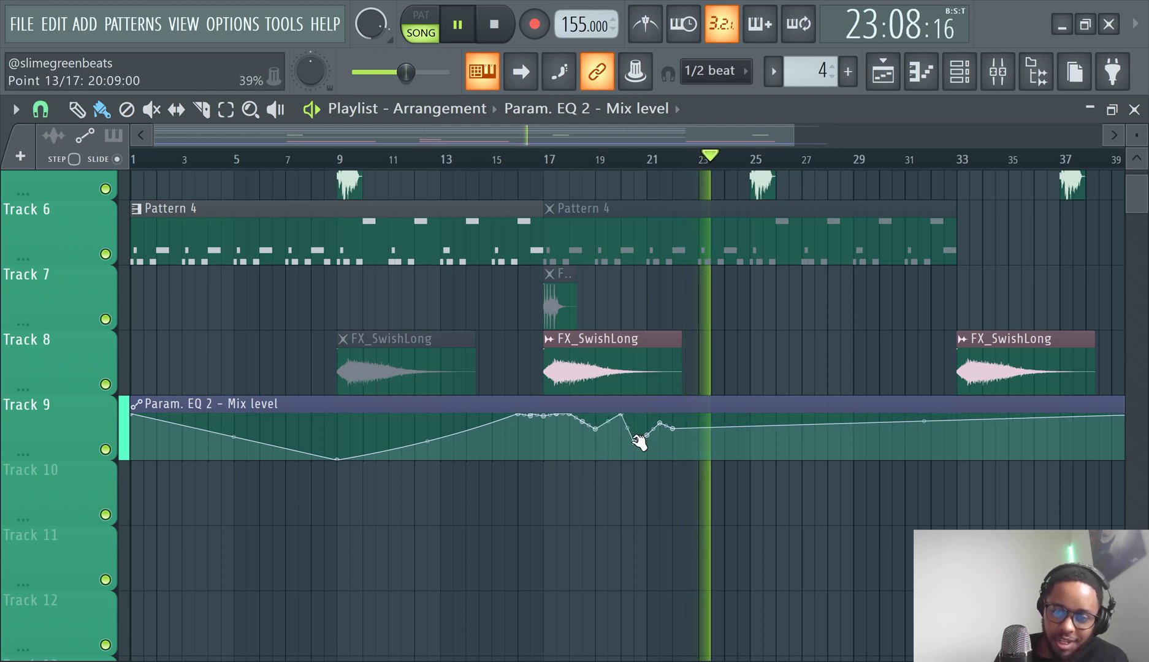
pyautogui.moveTo(637, 441); pyautogui.dragTo(644, 377)
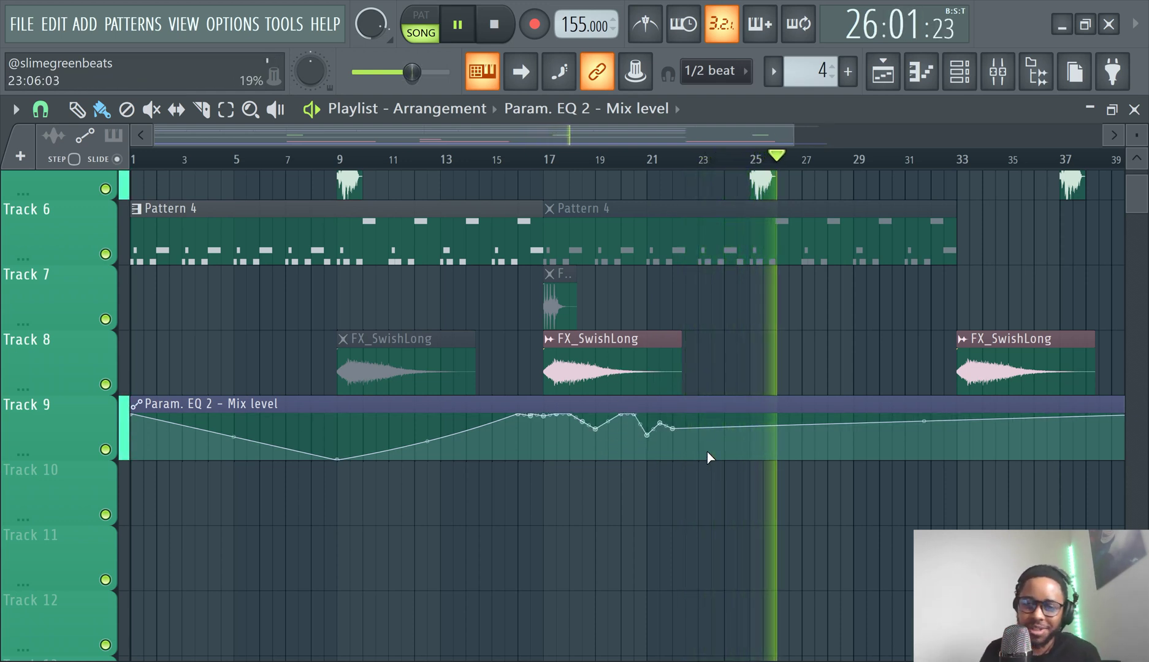
# Pause the arrangement from the transport panel
pyautogui.click(454, 23)
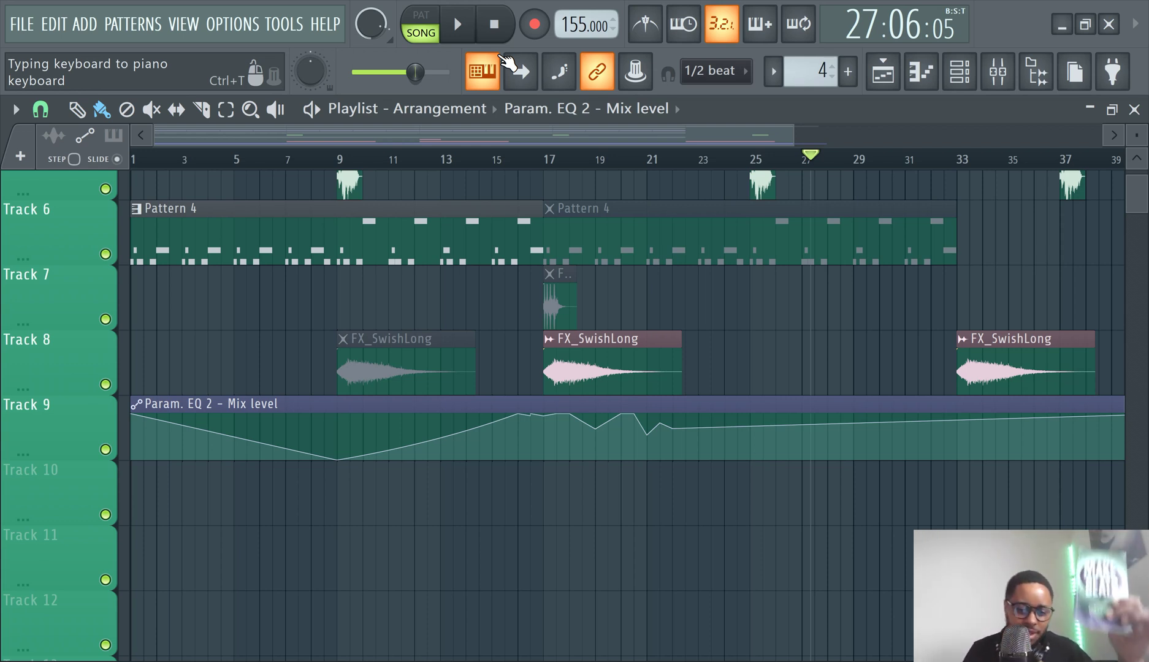
# Switch to the Amazon page in Chrome and search Books for 'how to make beats'
pyautogui.moveTo(291, 660)
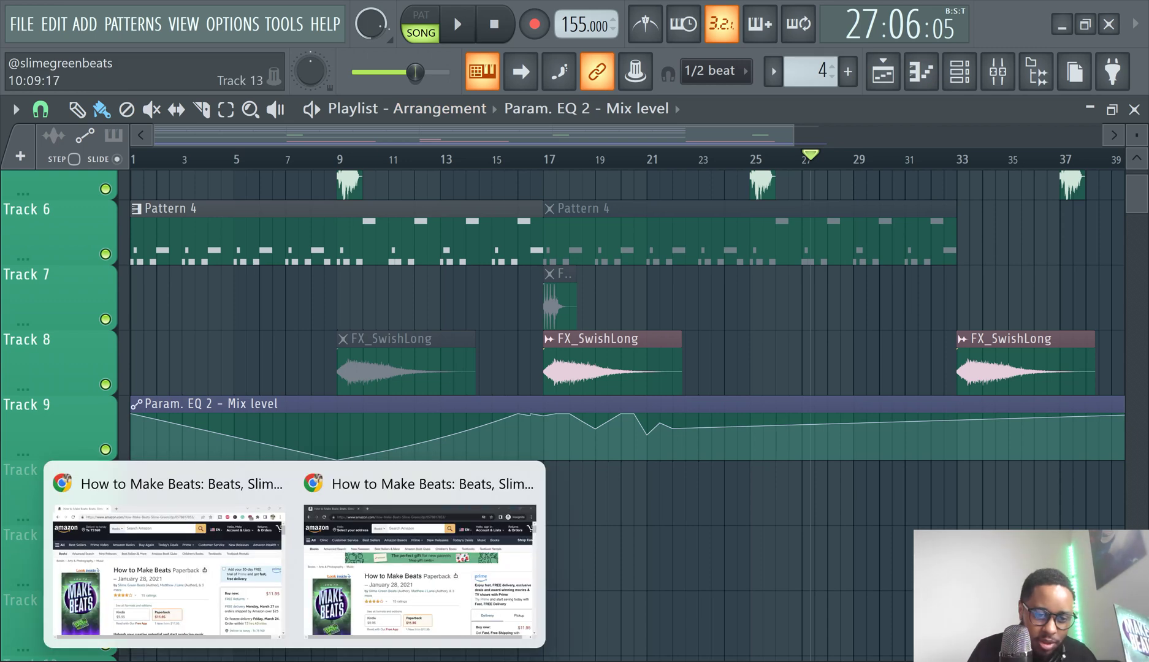
pyautogui.click(393, 534)
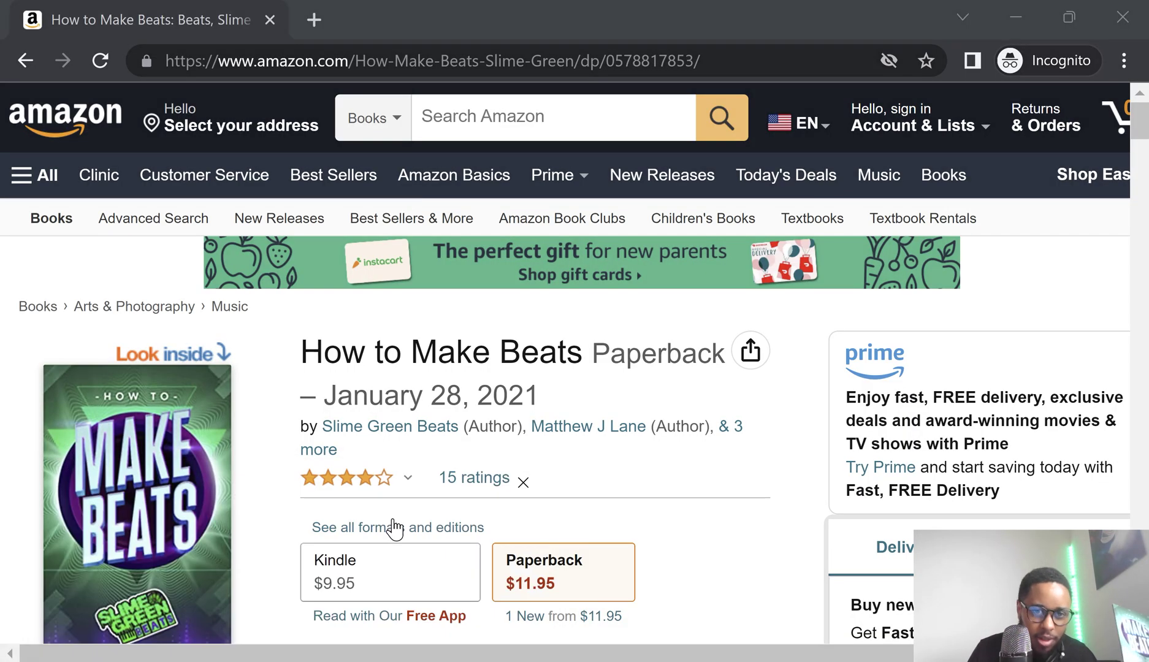
pyautogui.click(537, 134)
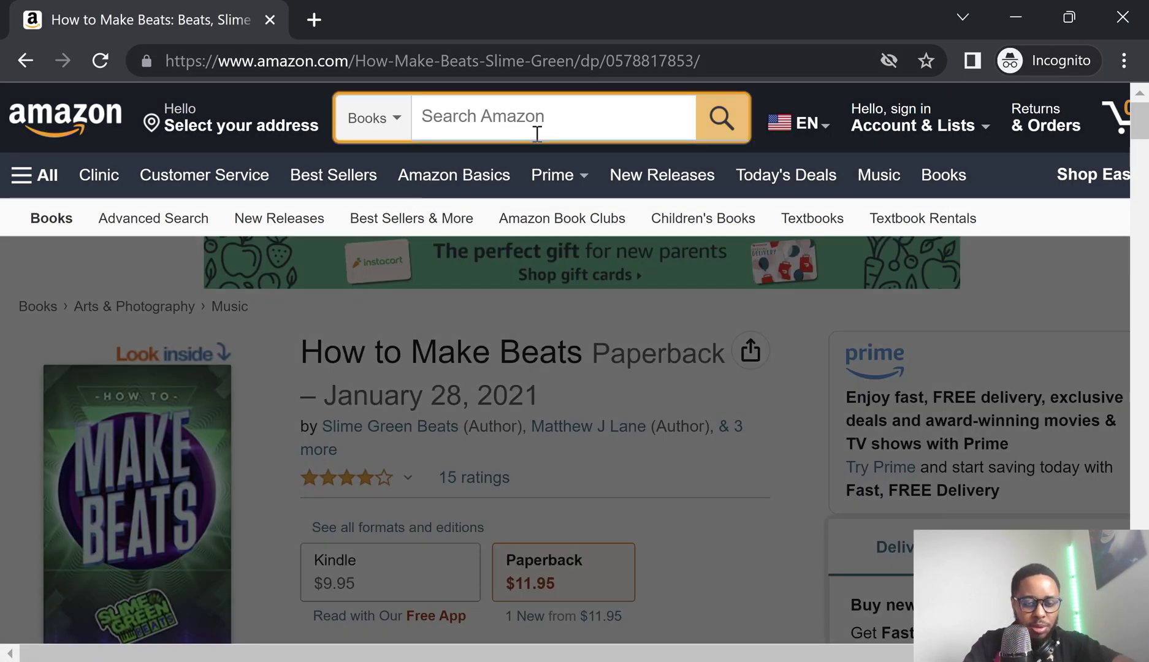
pyautogui.write('how to make beat')
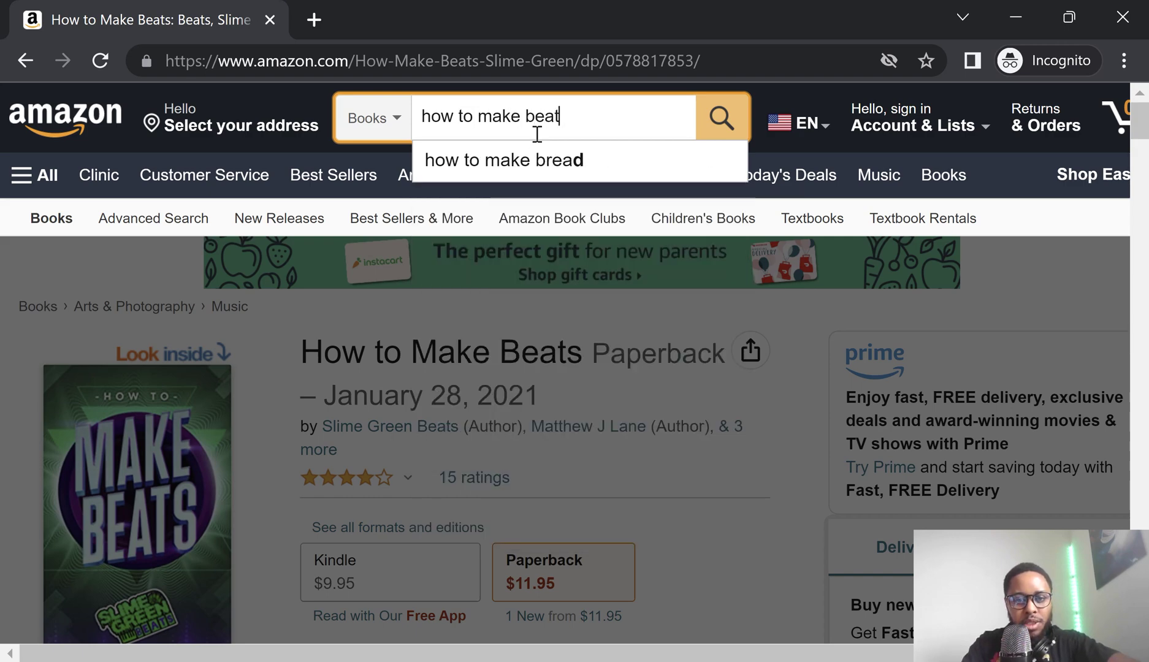
pyautogui.write('s')
pyautogui.press('Return')
# Browse Amazon's Books results to the 'How to Make Beats' book, rated 3.8 from 15 ratings
pyautogui.scroll(-1, 638, 290)
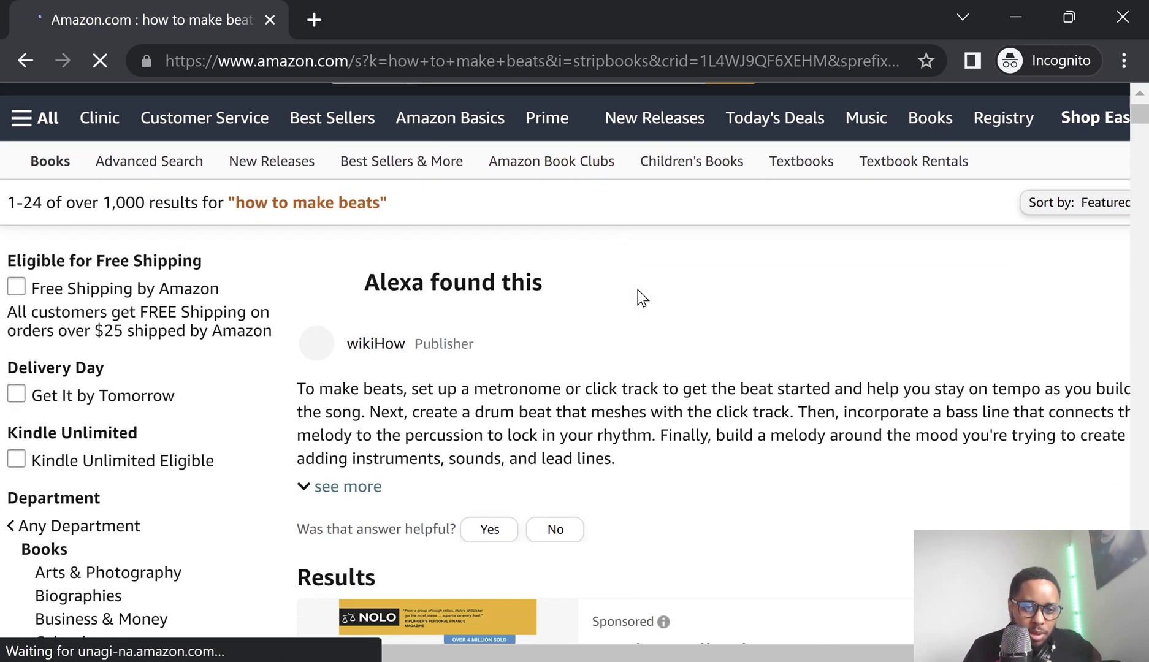
pyautogui.scroll(-10, 637, 290)
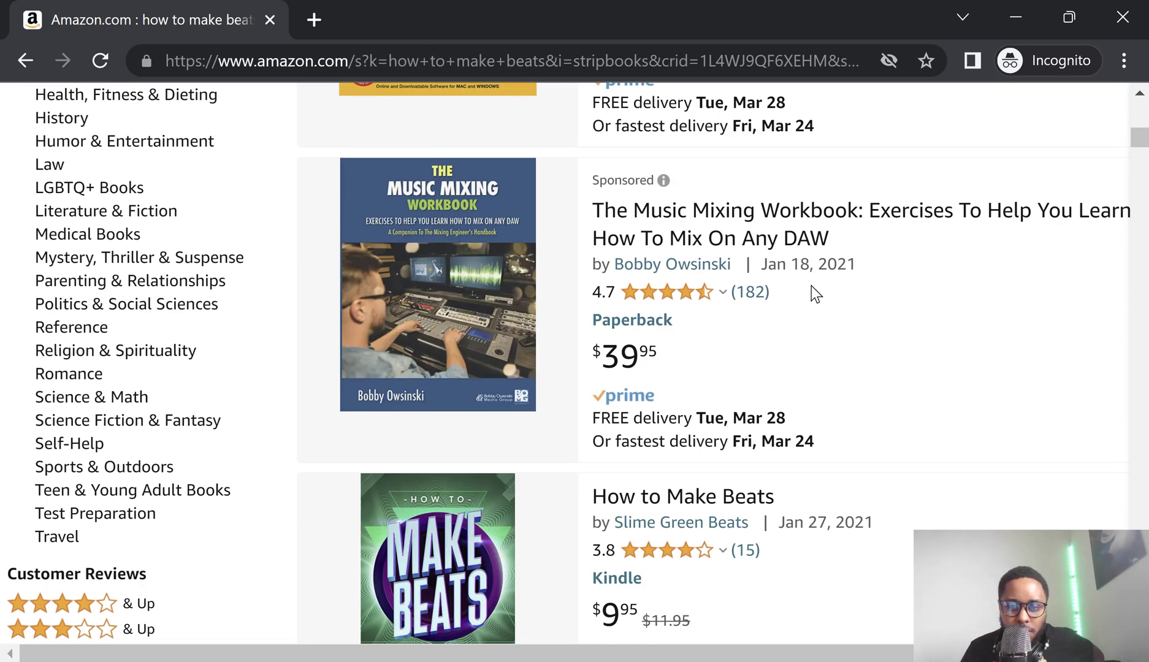
pyautogui.scroll(-4, 837, 291)
pyautogui.scroll(7, 840, 307)
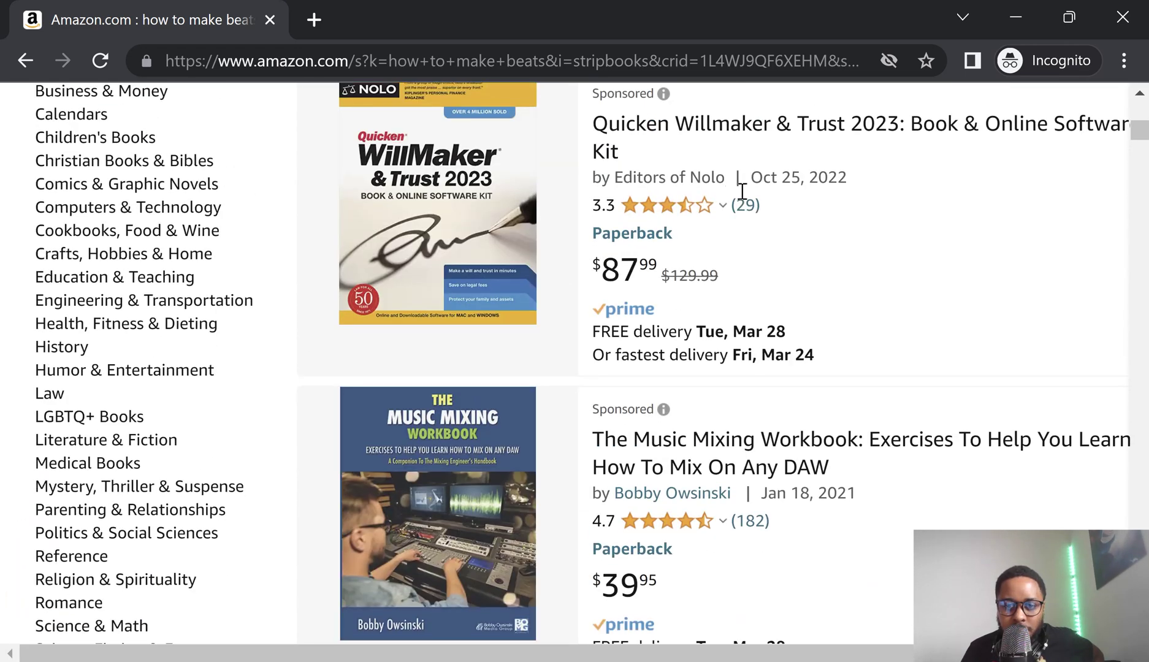
pyautogui.scroll(-6, 742, 192)
pyautogui.scroll(-4, 730, 283)
pyautogui.moveTo(675, 202)
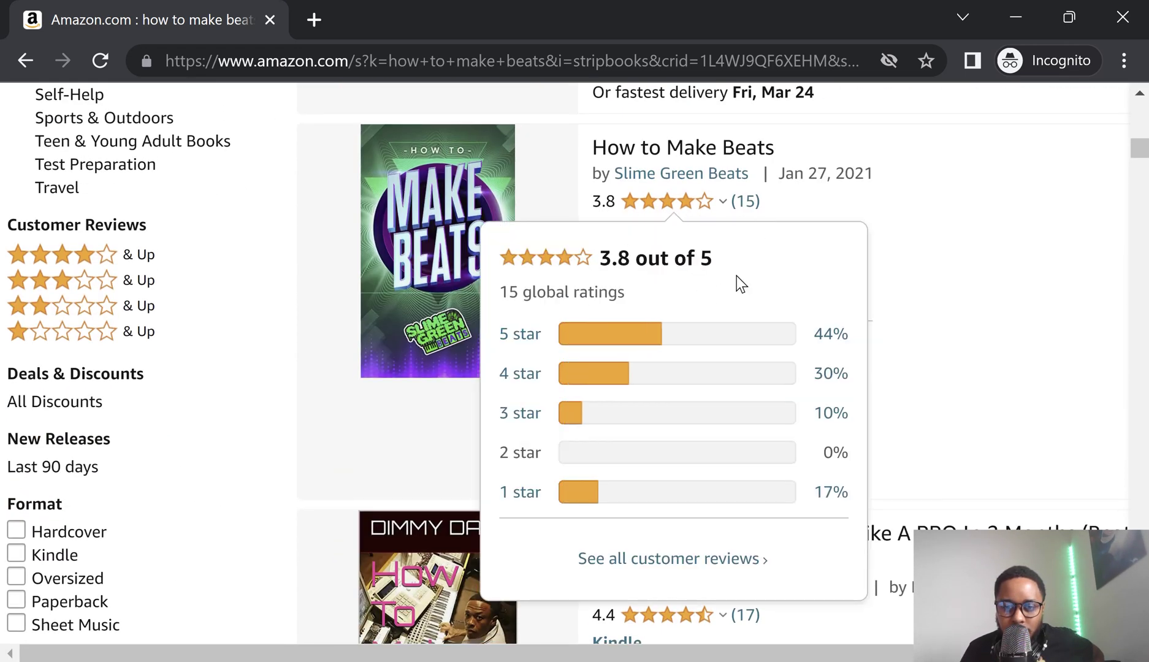
pyautogui.scroll(-4, 879, 325)
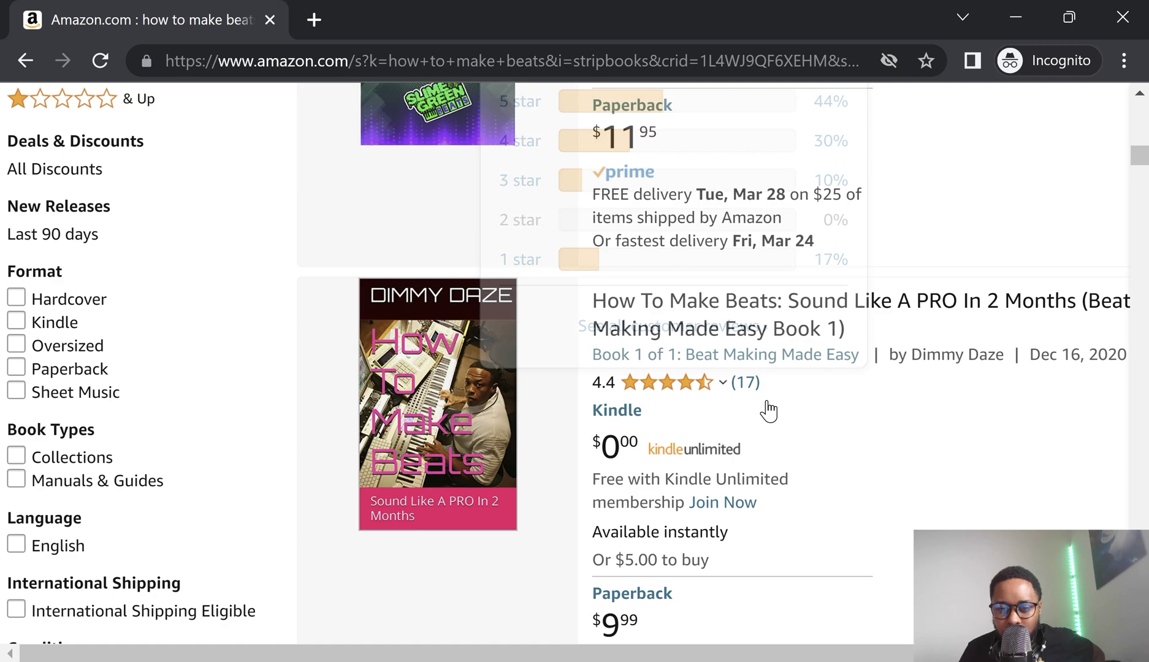
pyautogui.scroll(6, 848, 386)
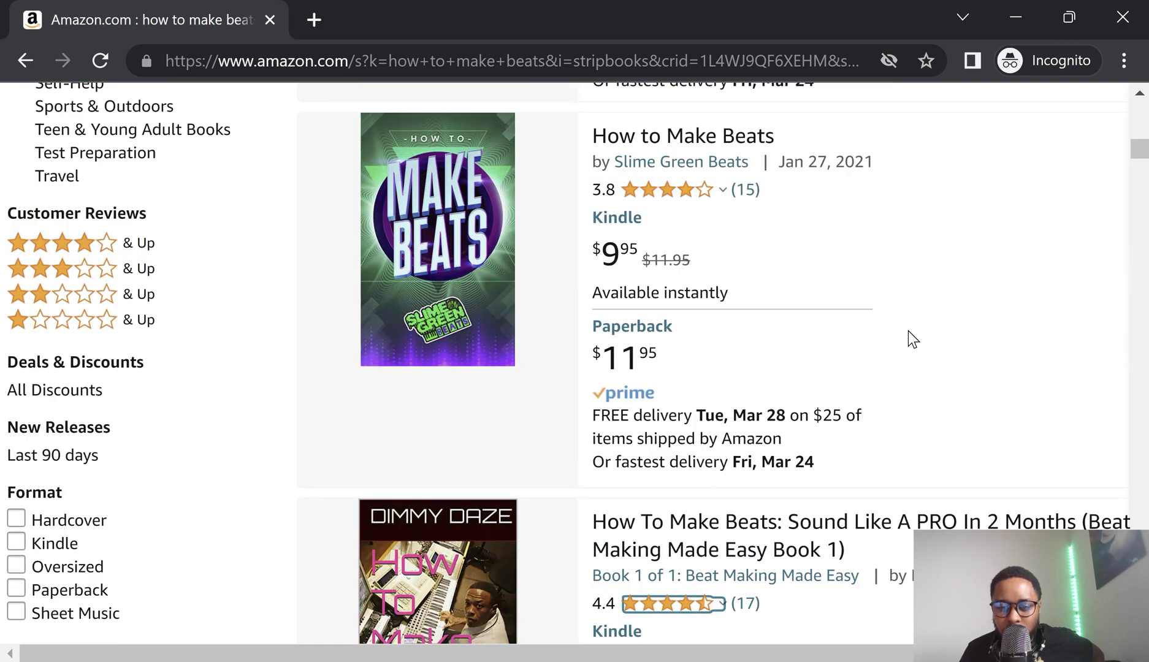
pyautogui.scroll(-6, 885, 341)
pyautogui.scroll(7, 882, 313)
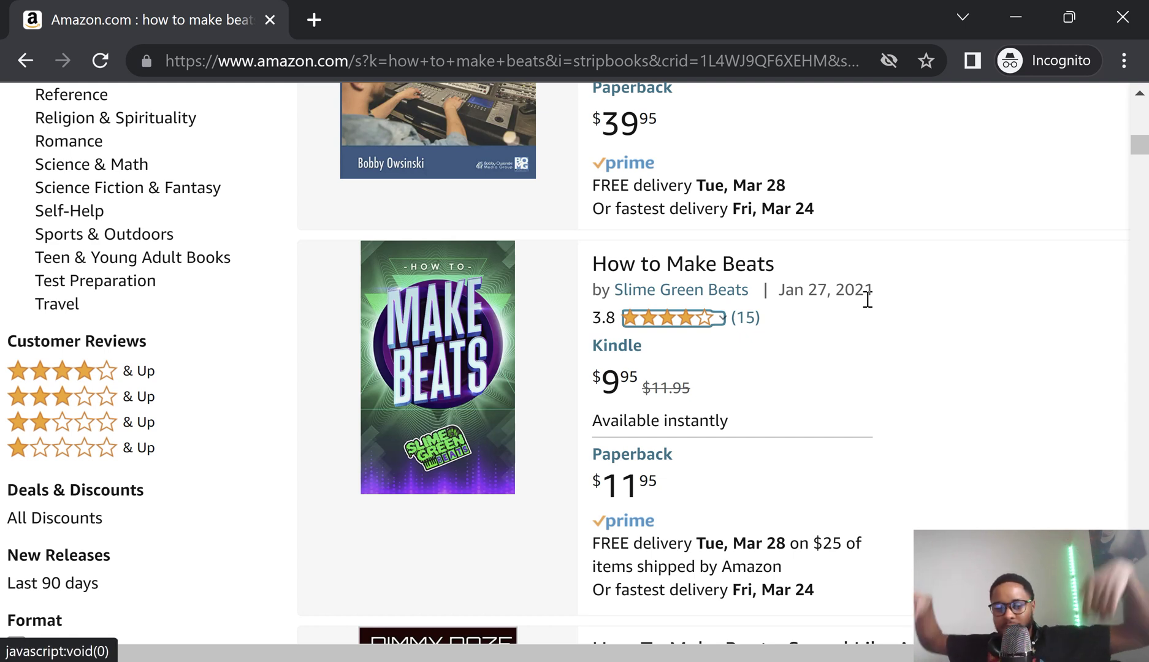
# Open the 'How to Make Beats' Kindle edition product page
pyautogui.click(760, 263)
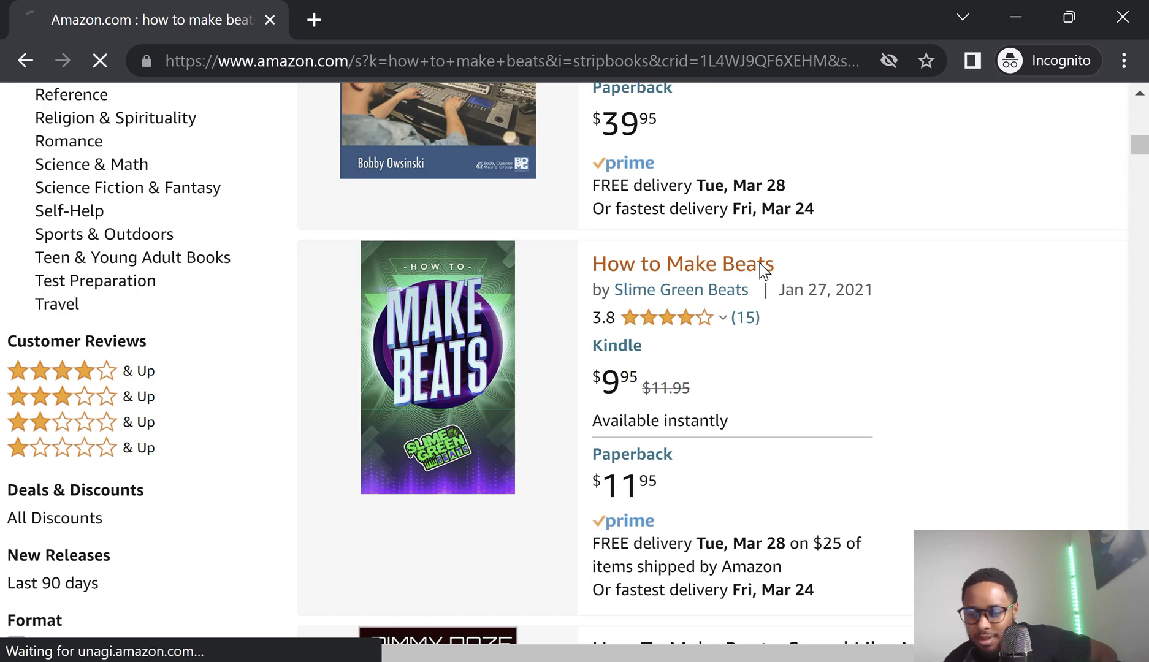
pyautogui.scroll(-6, 760, 264)
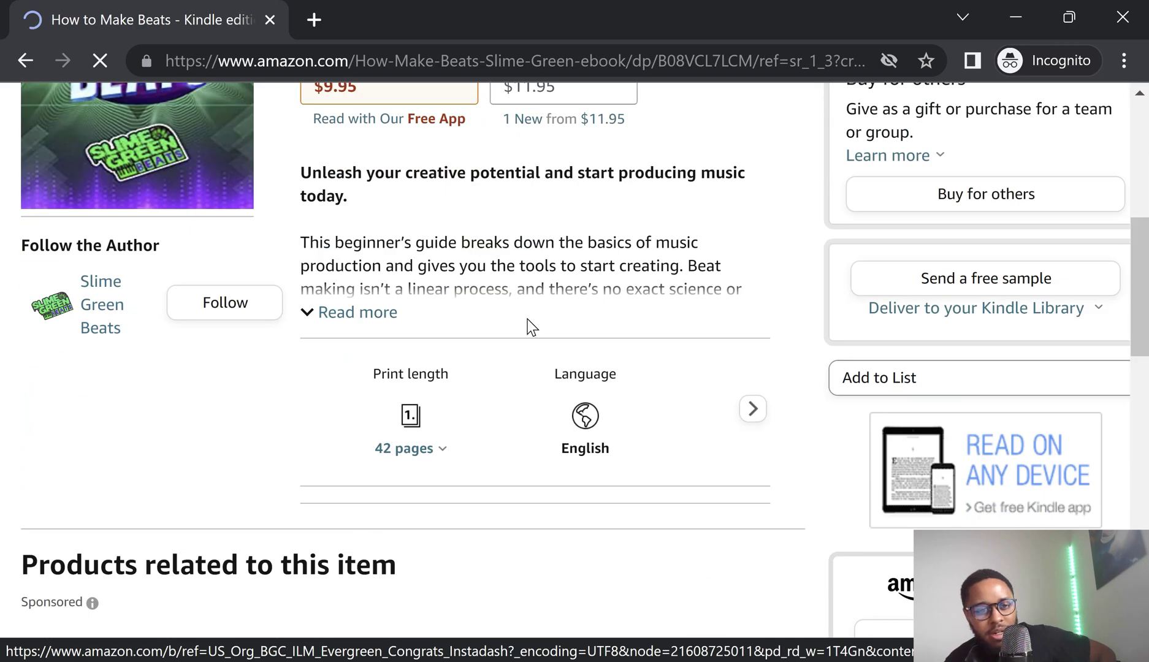
pyautogui.scroll(4, 527, 319)
# Filter the Customer reviews to 1 star, showing its 2 ratings
pyautogui.scroll(-10, 367, 295)
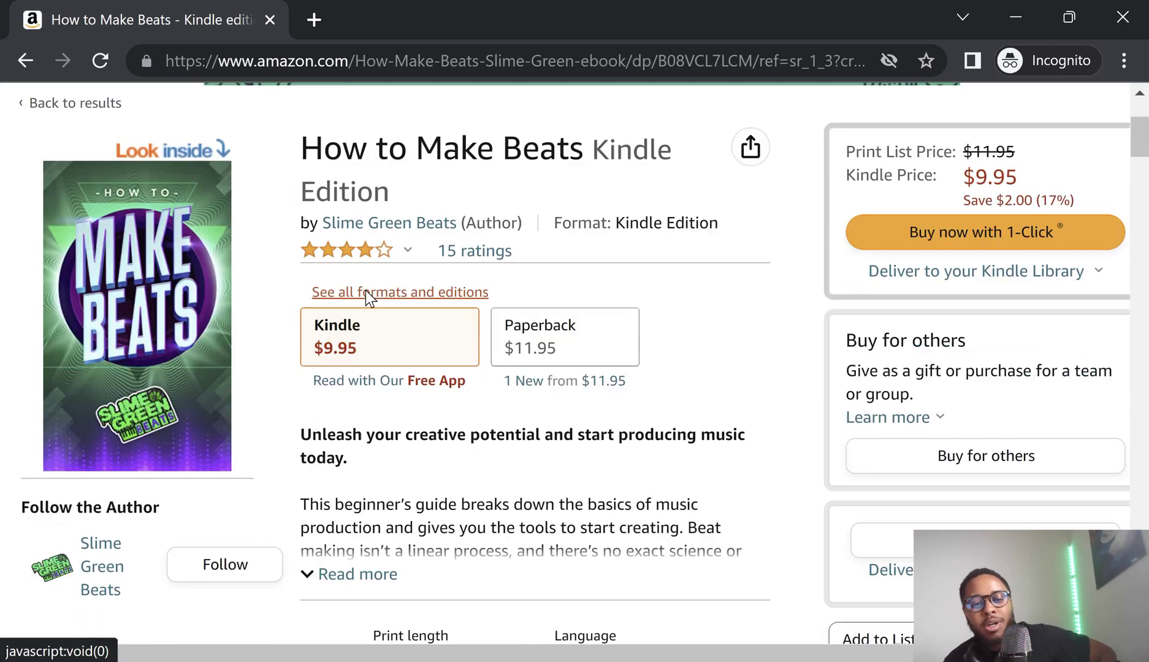
pyautogui.scroll(-15, 141, 322)
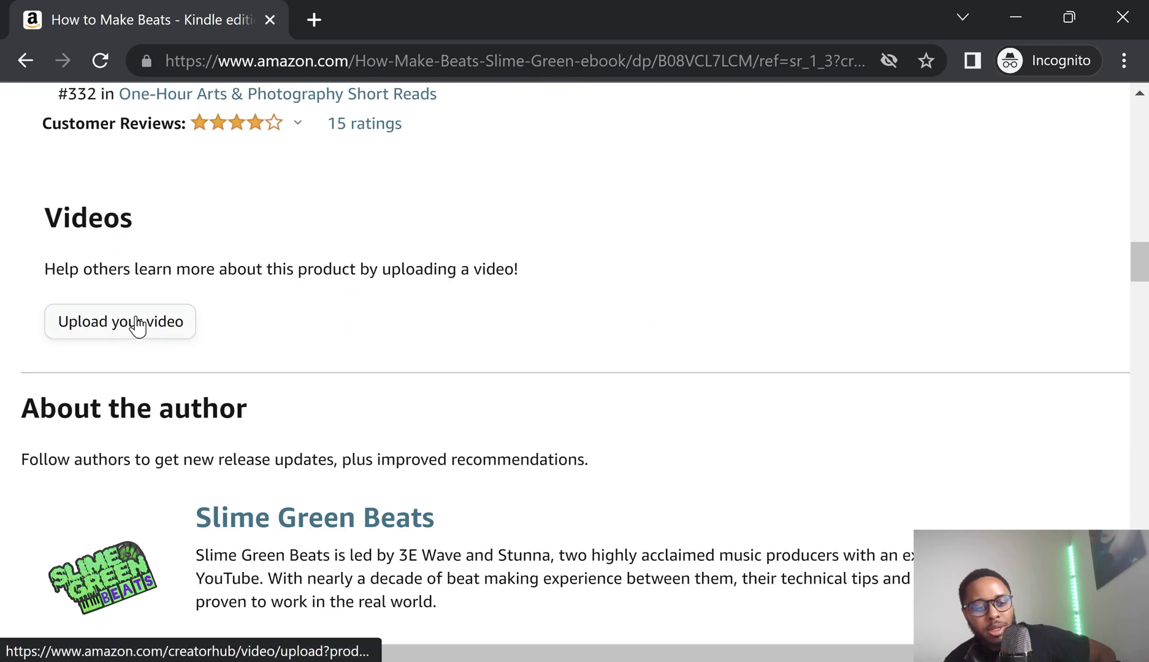
pyautogui.scroll(-15, 138, 317)
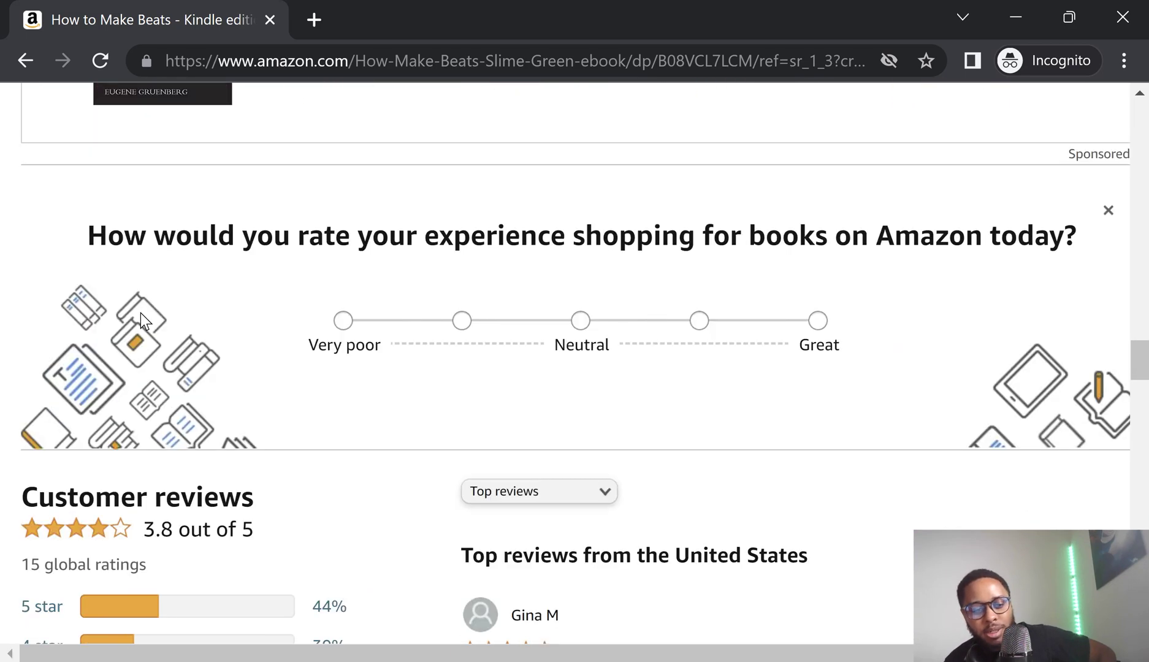
pyautogui.click(145, 415)
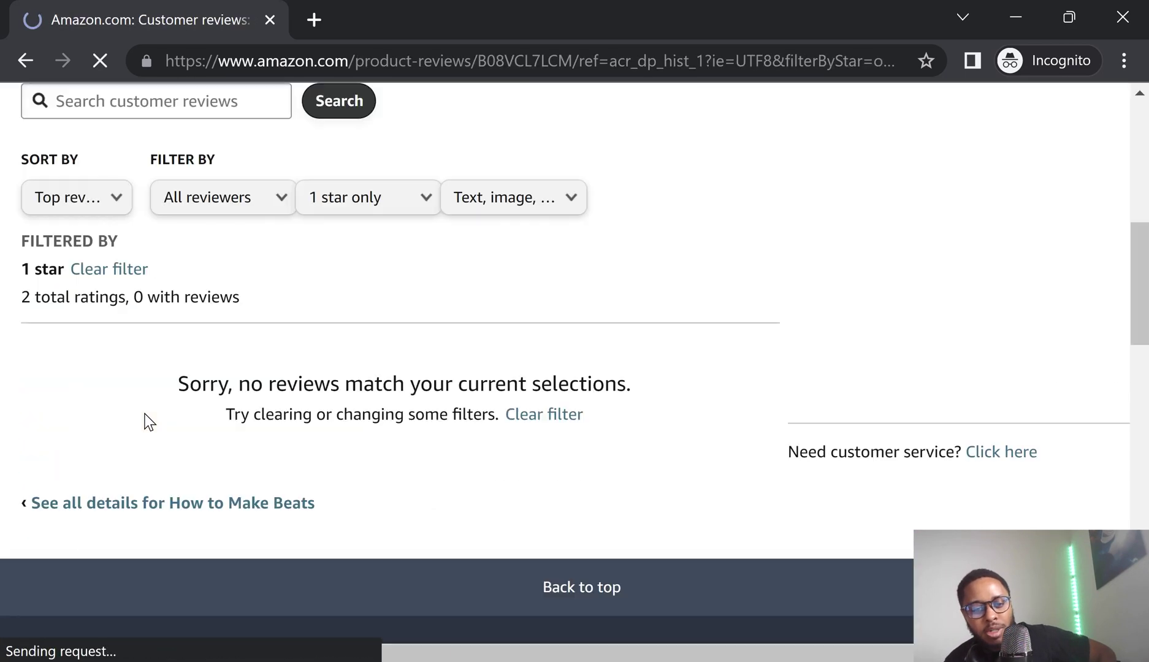
pyautogui.scroll(4, 254, 410)
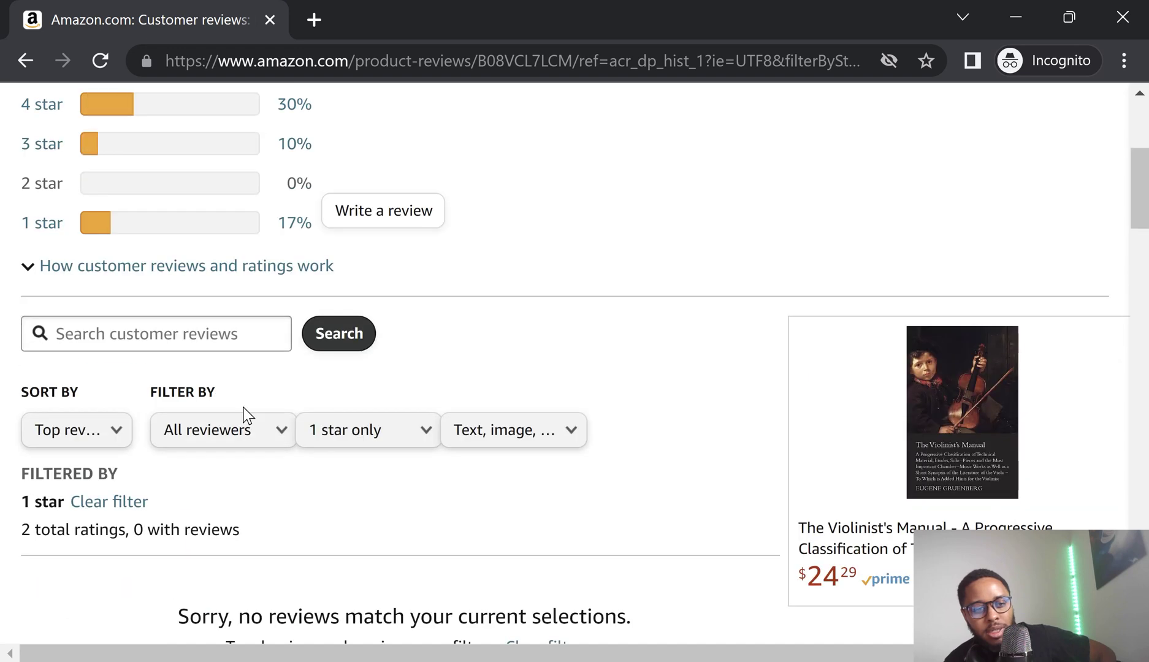
pyautogui.scroll(-6, 300, 412)
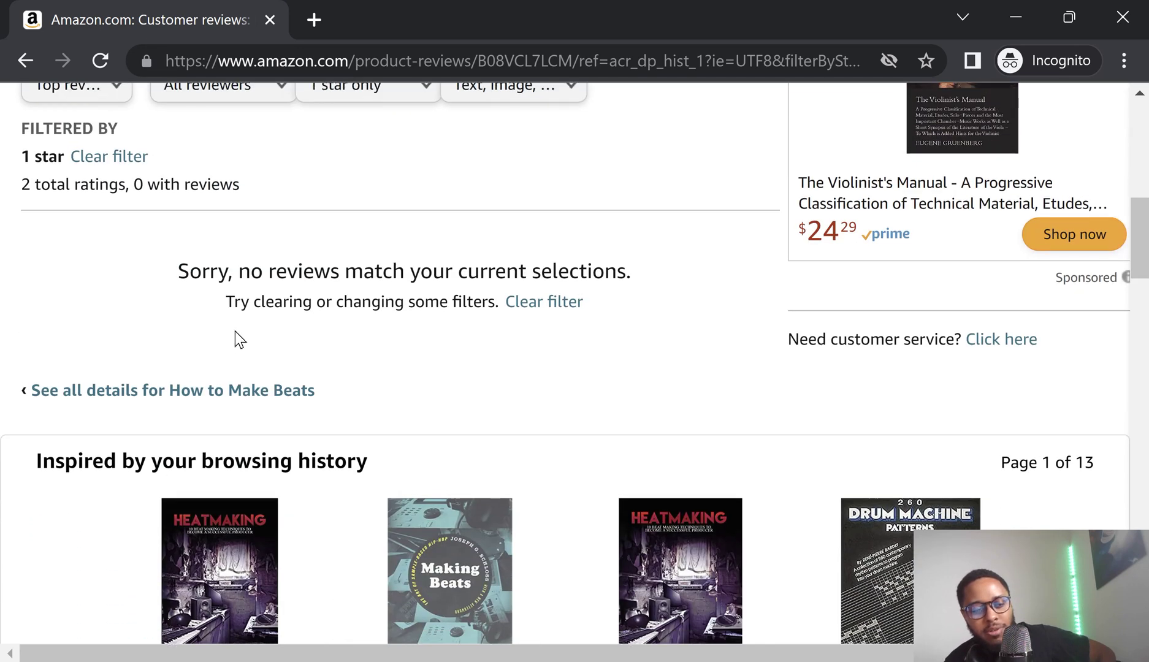
pyautogui.scroll(4, 333, 353)
pyautogui.scroll(3, 258, 429)
pyautogui.scroll(-3, 190, 441)
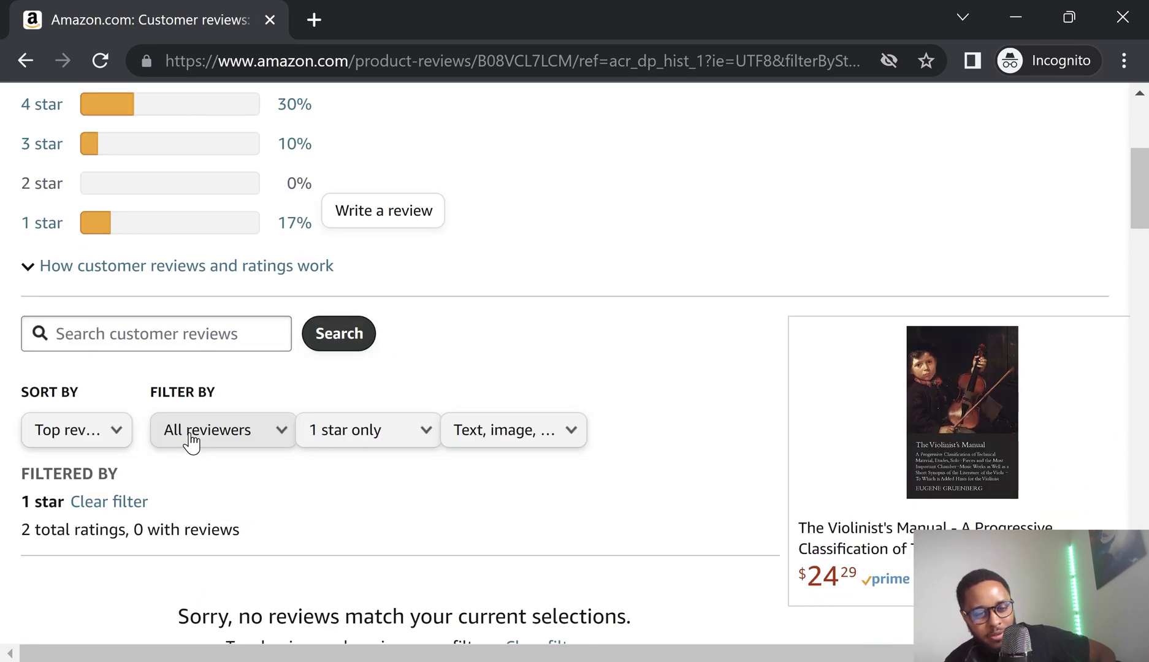
pyautogui.scroll(-2, 232, 405)
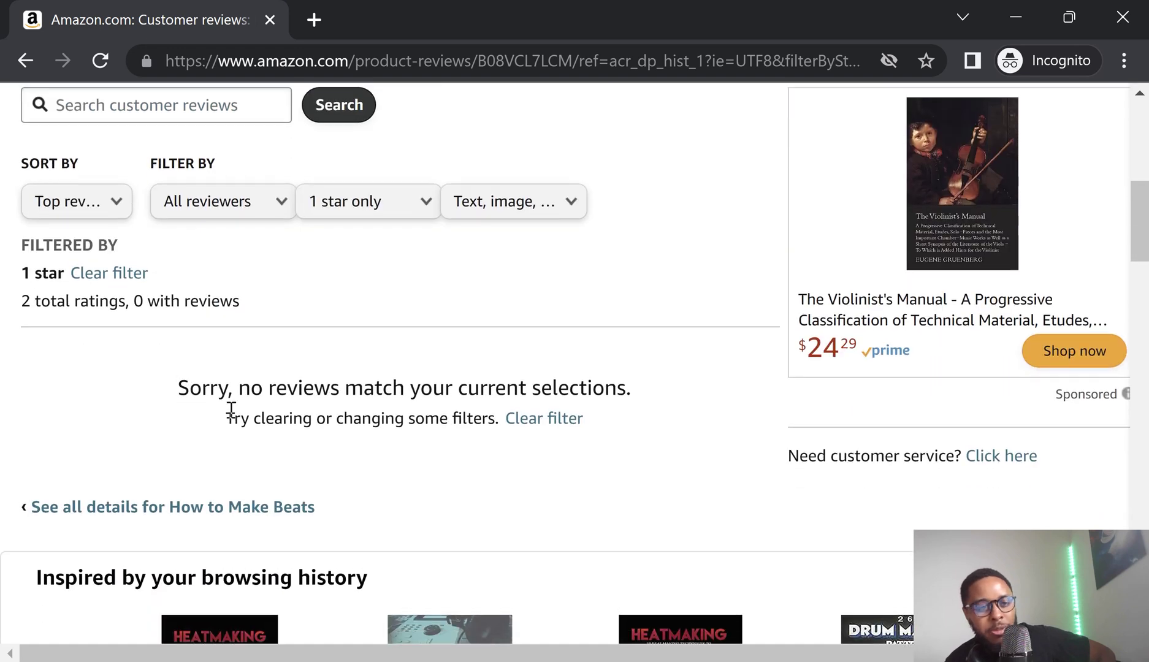
pyautogui.scroll(8, 90, 387)
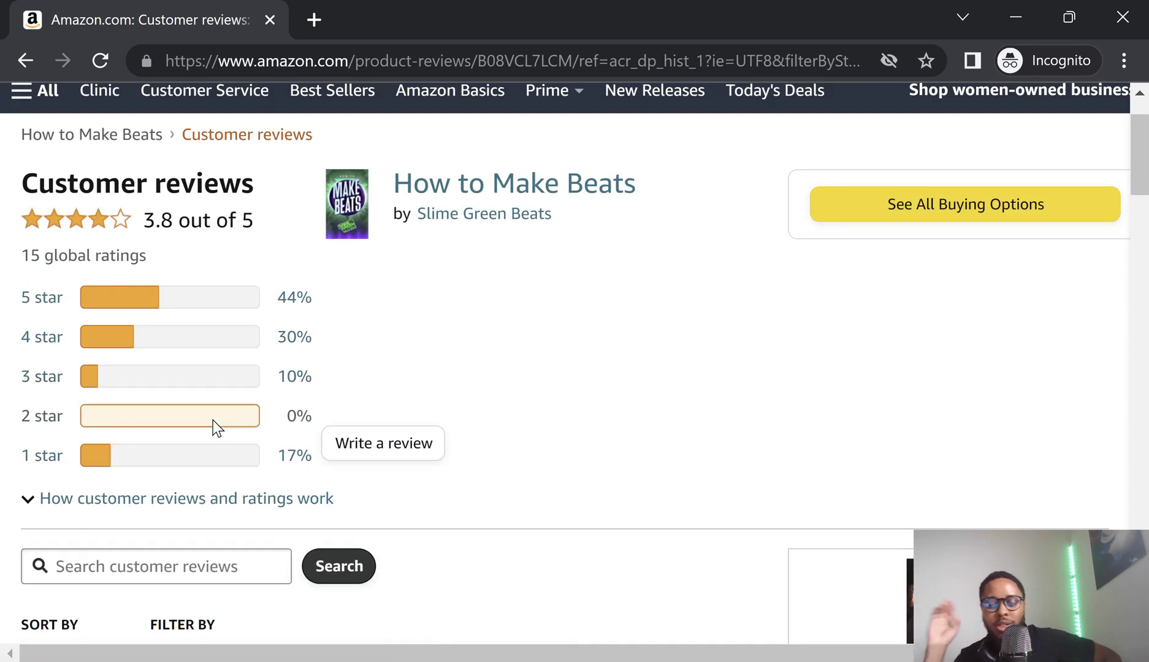